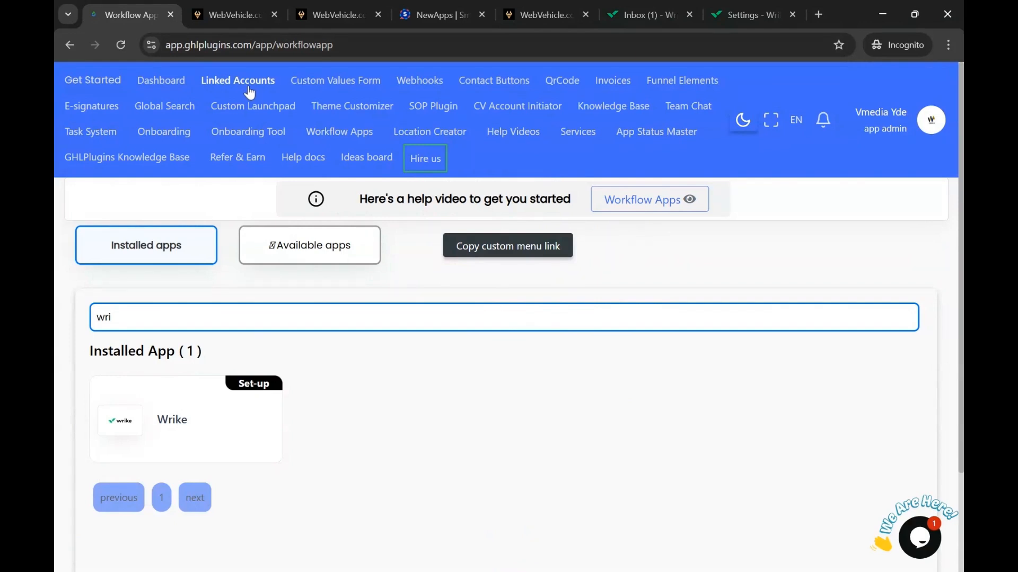
# Link the WebVehicle.com agency account with access to all sub-accounts and automatic future installation enabled
pyautogui.click(250, 93)
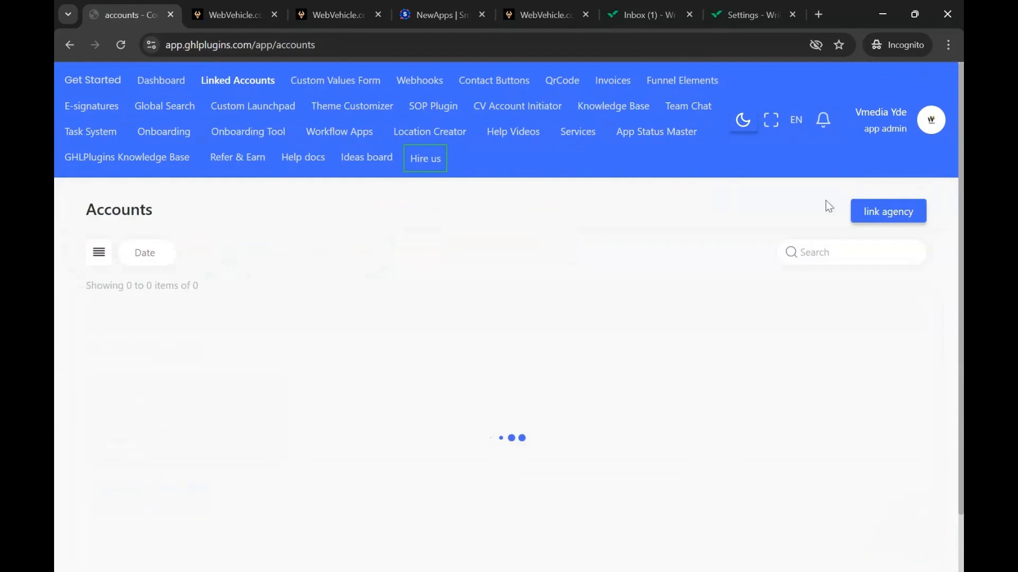
pyautogui.click(892, 216)
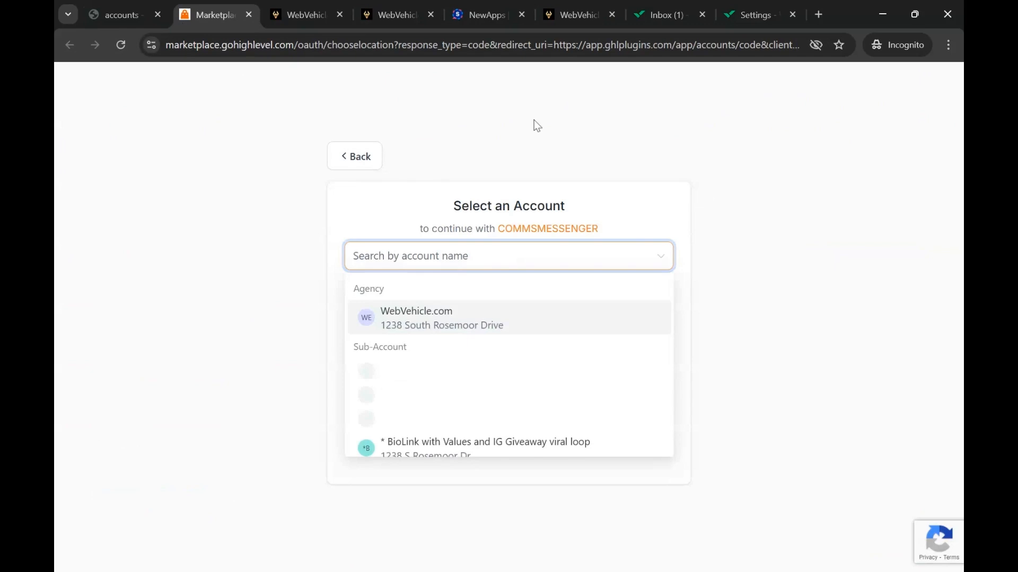
pyautogui.click(483, 319)
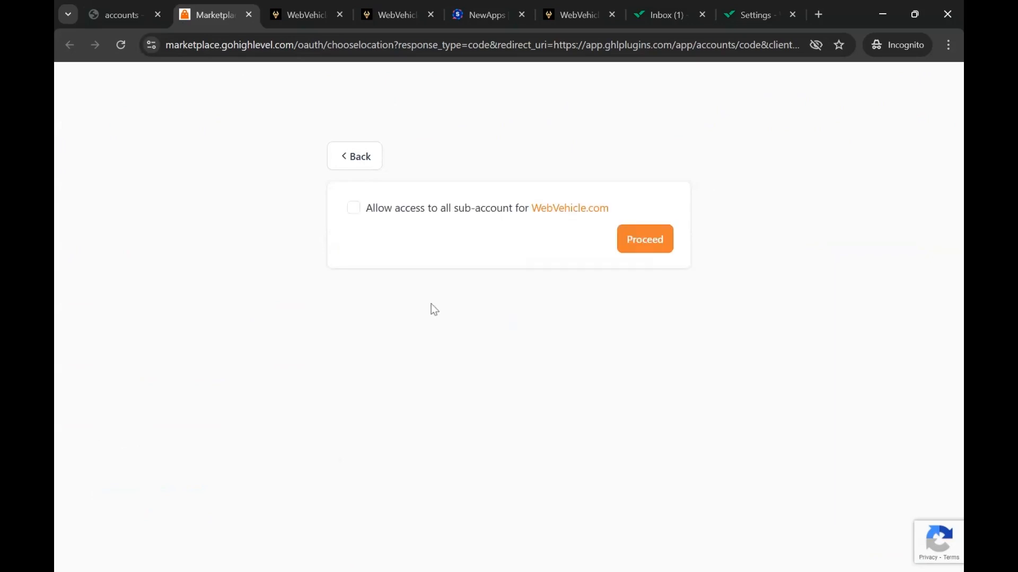
pyautogui.click(353, 208)
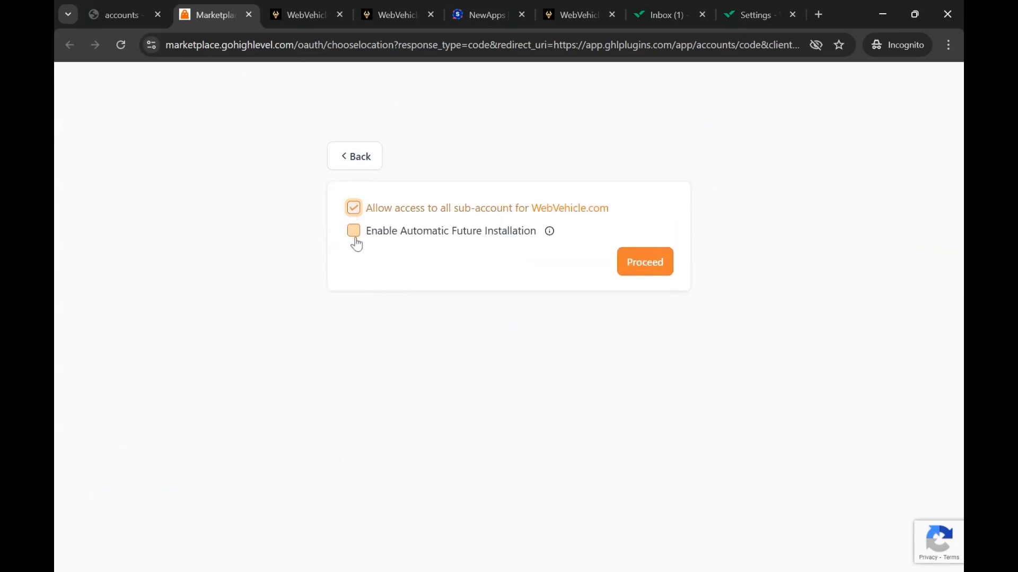
pyautogui.click(354, 231)
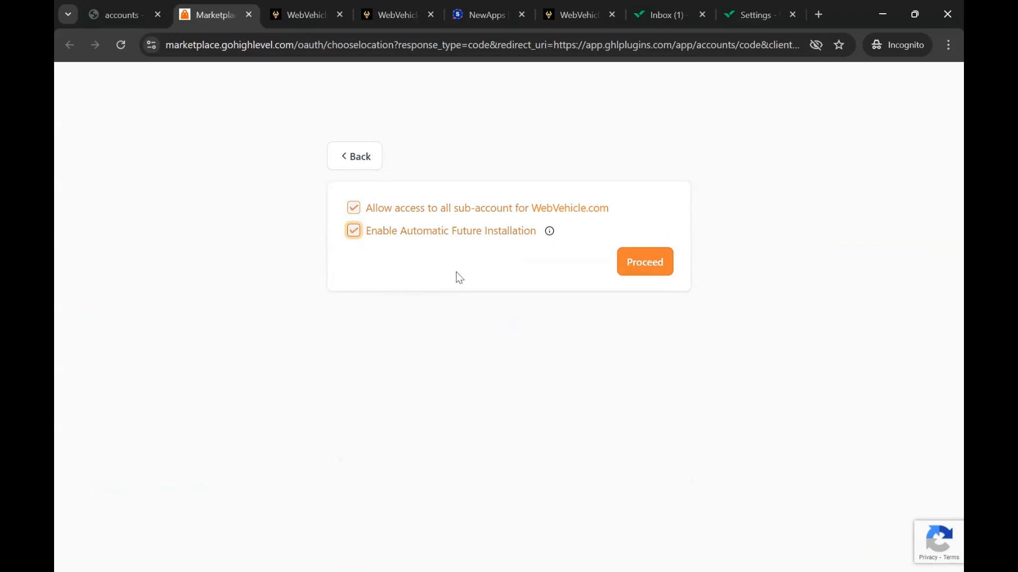
pyautogui.click(622, 265)
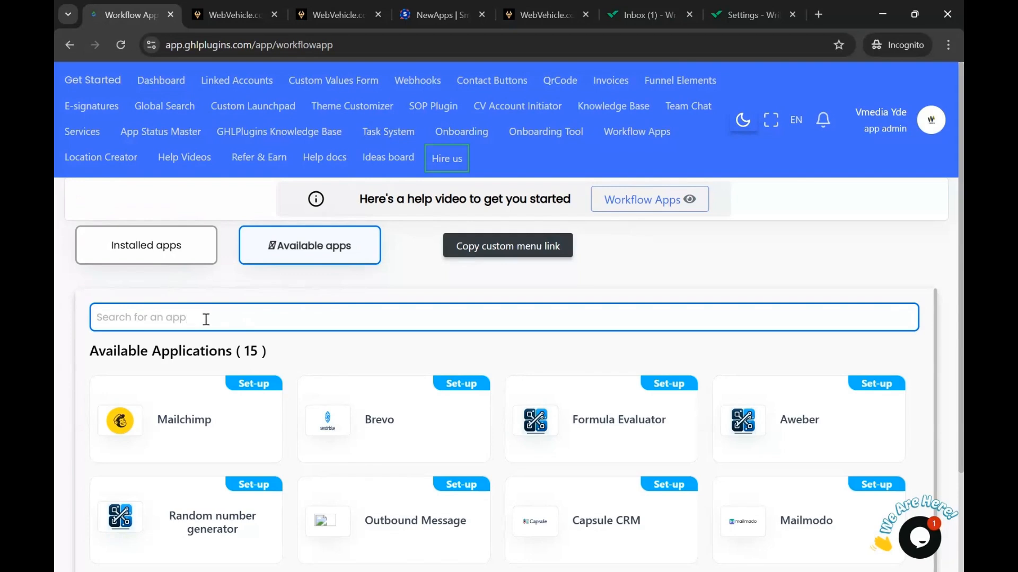
# Search the installed workflow apps for "wri"
pyautogui.click(183, 319)
pyautogui.click(171, 258)
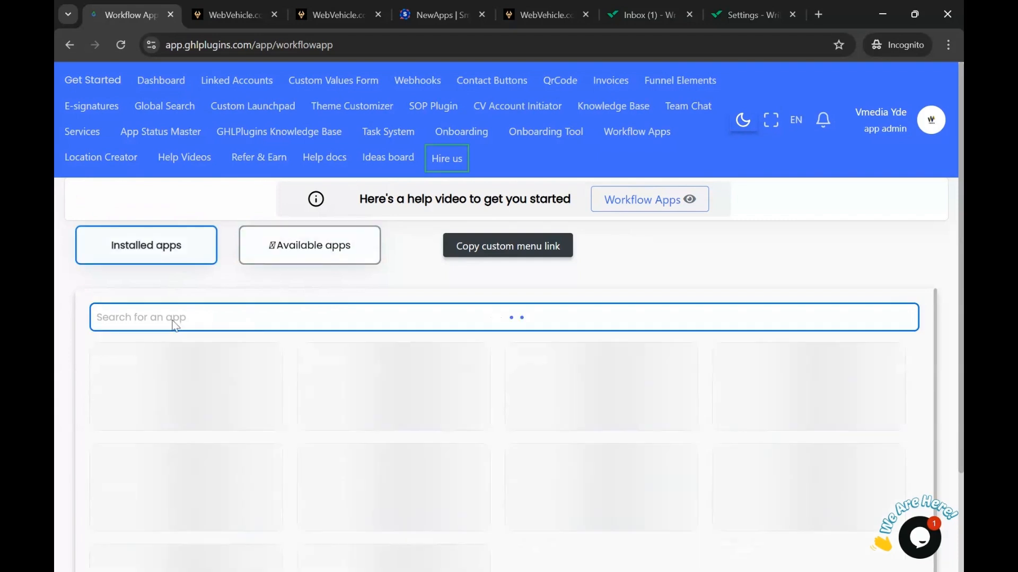
pyautogui.write('wri')
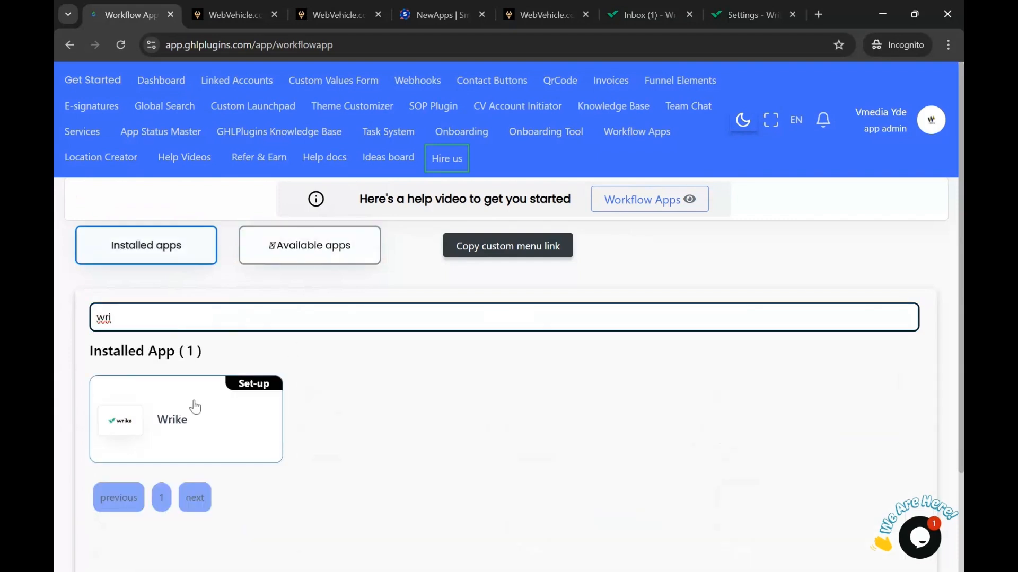
# Set up the Wrike app for the WebVehicle.com agency, allowing access to all sub-accounts and enabling automatic future installation
pyautogui.click(257, 392)
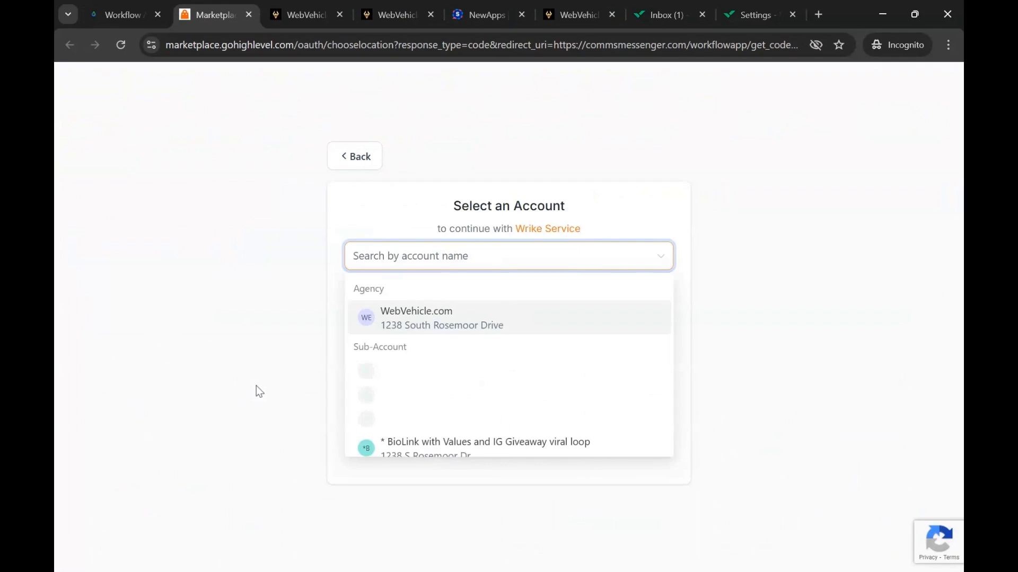
pyautogui.click(430, 315)
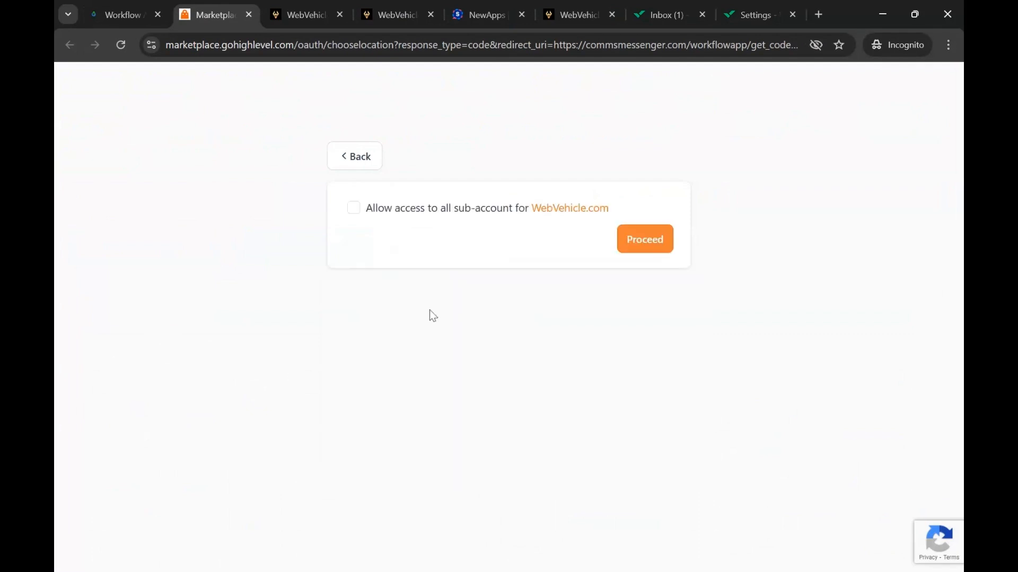
pyautogui.click(354, 208)
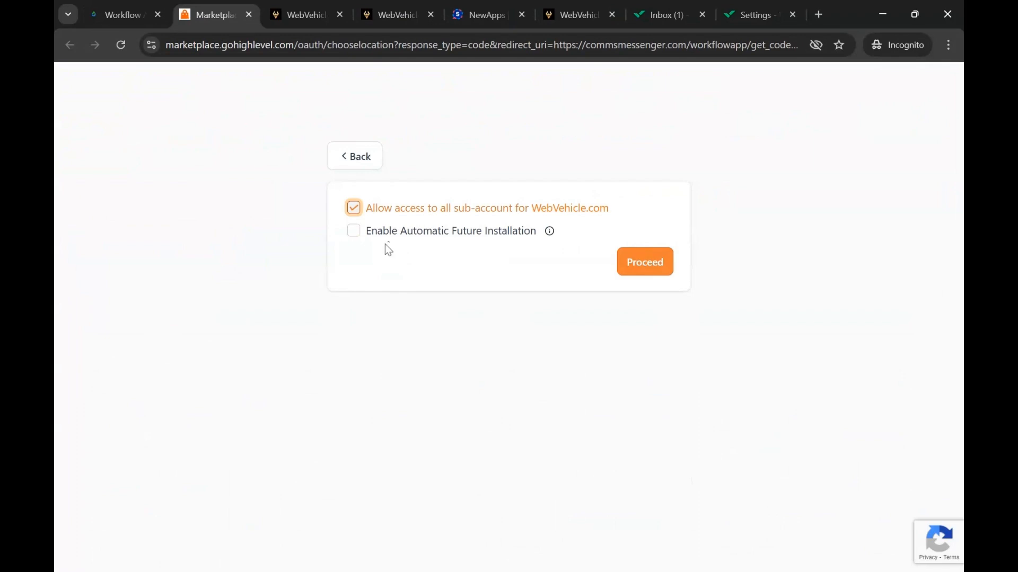
pyautogui.click(352, 231)
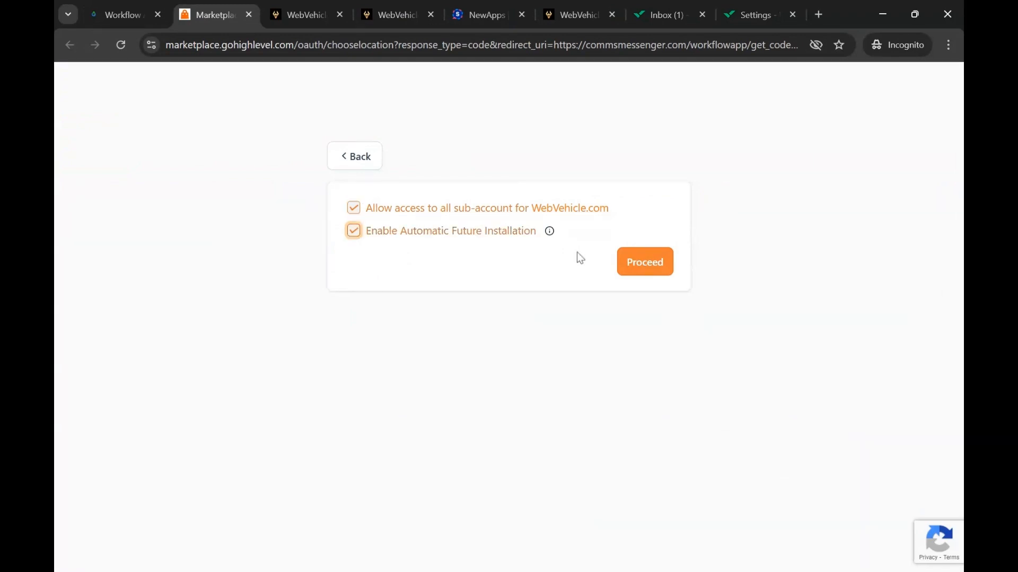
pyautogui.click(646, 272)
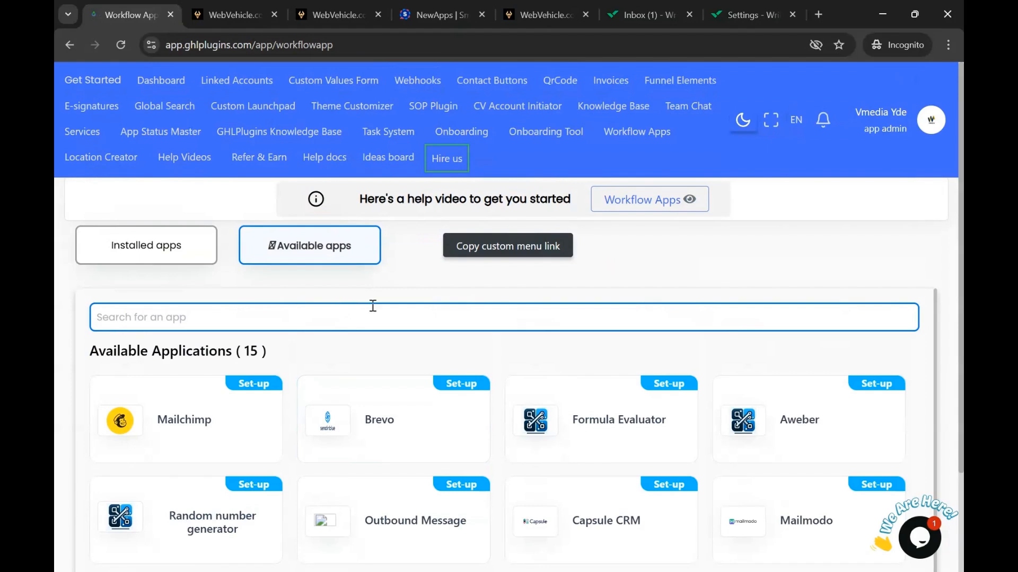
# Copy the workflow apps' custom menu link and open the form for a new custom menu link in the agency settings
pyautogui.click(503, 248)
pyautogui.click(228, 14)
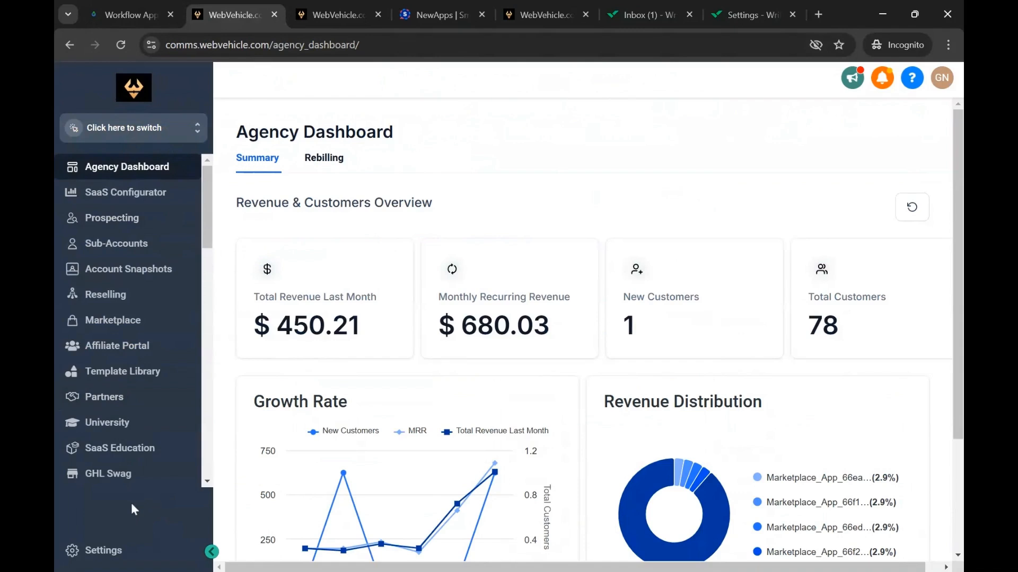
pyautogui.click(95, 551)
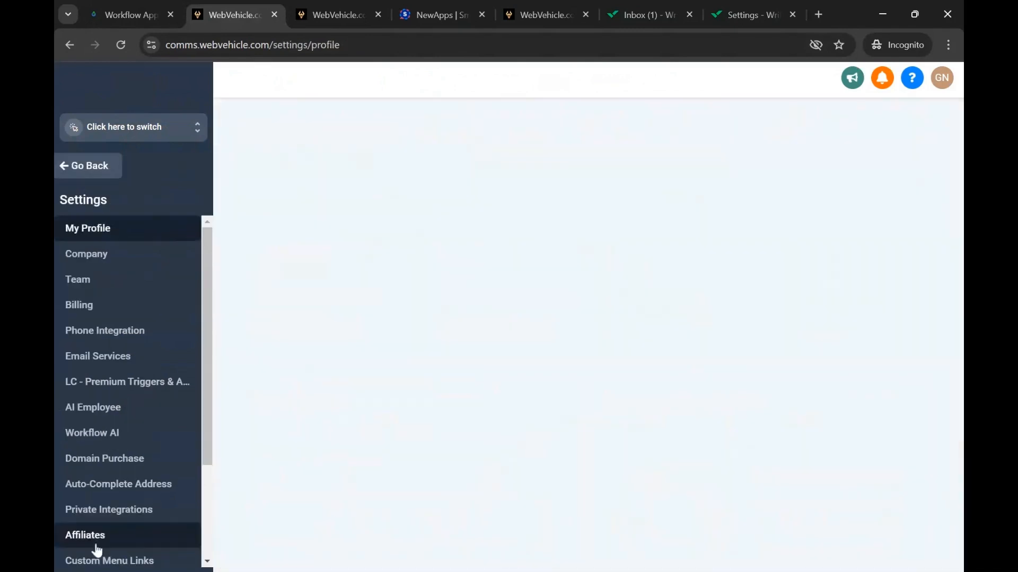
pyautogui.scroll(-3, 108, 475)
pyautogui.click(109, 426)
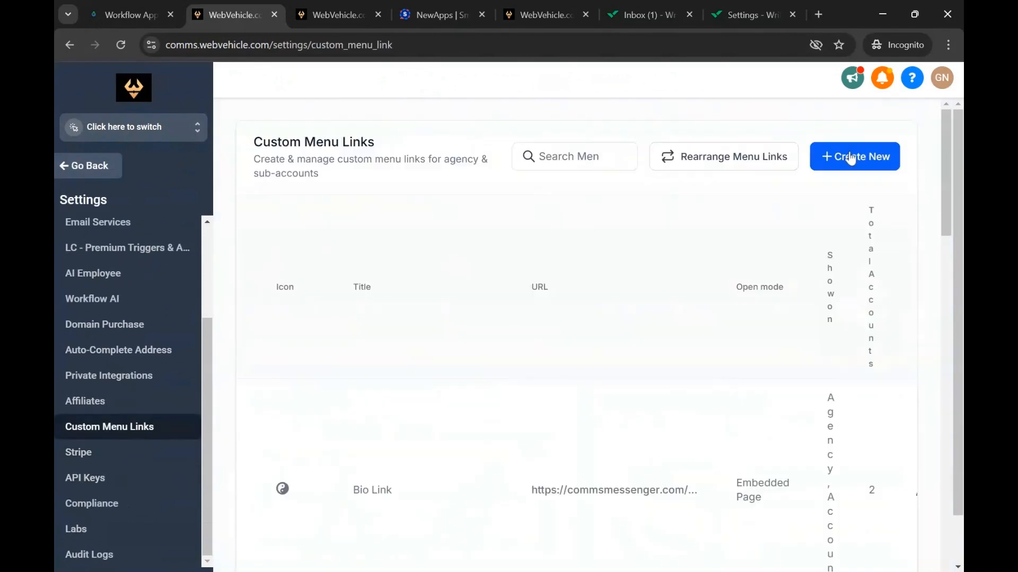
pyautogui.click(849, 155)
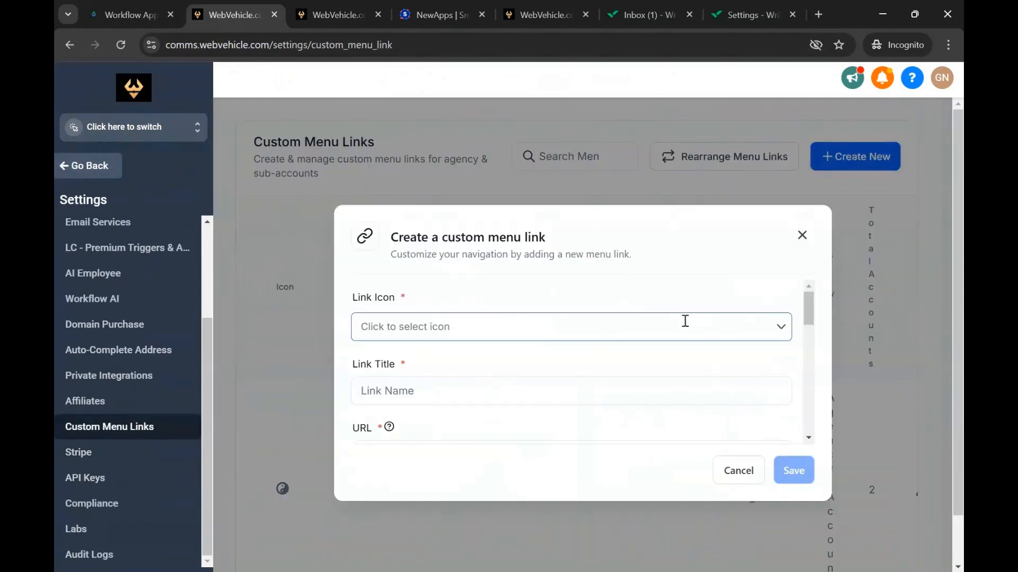
# Review the new custom menu link's icon, title, URL, sidebar preference, role-based visibility and permission options
pyautogui.click(783, 329)
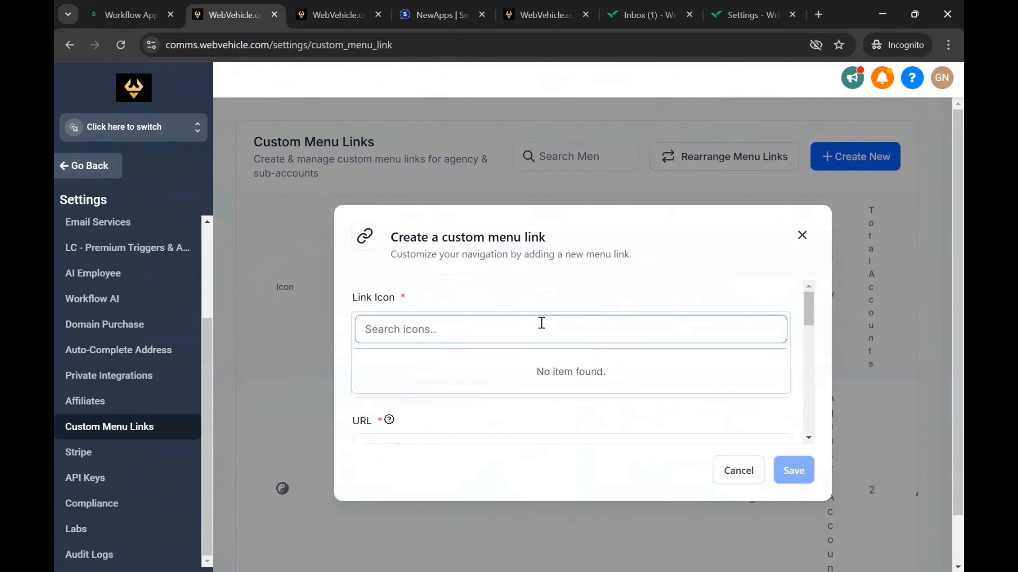
pyautogui.click(797, 335)
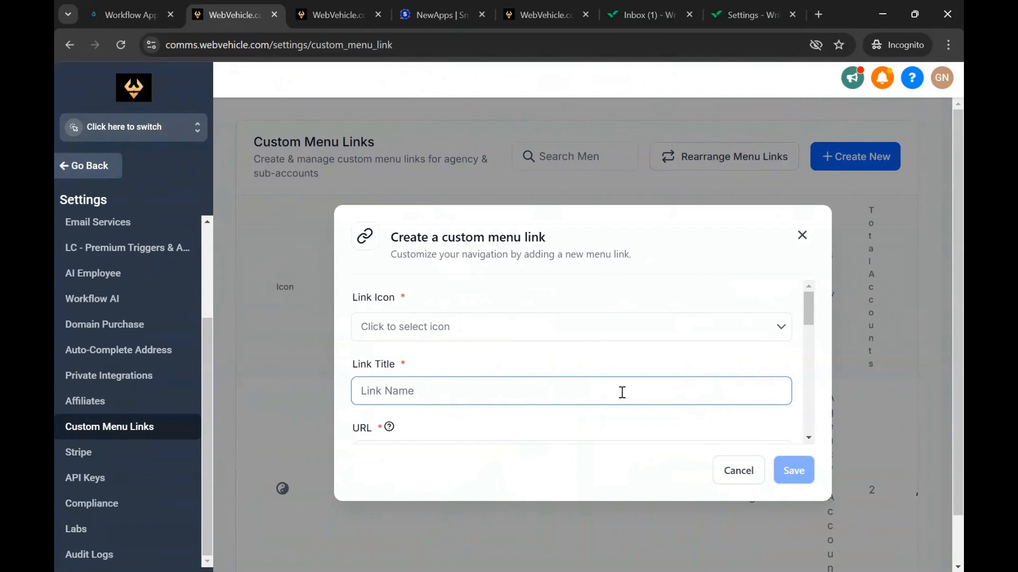
pyautogui.scroll(-2, 622, 392)
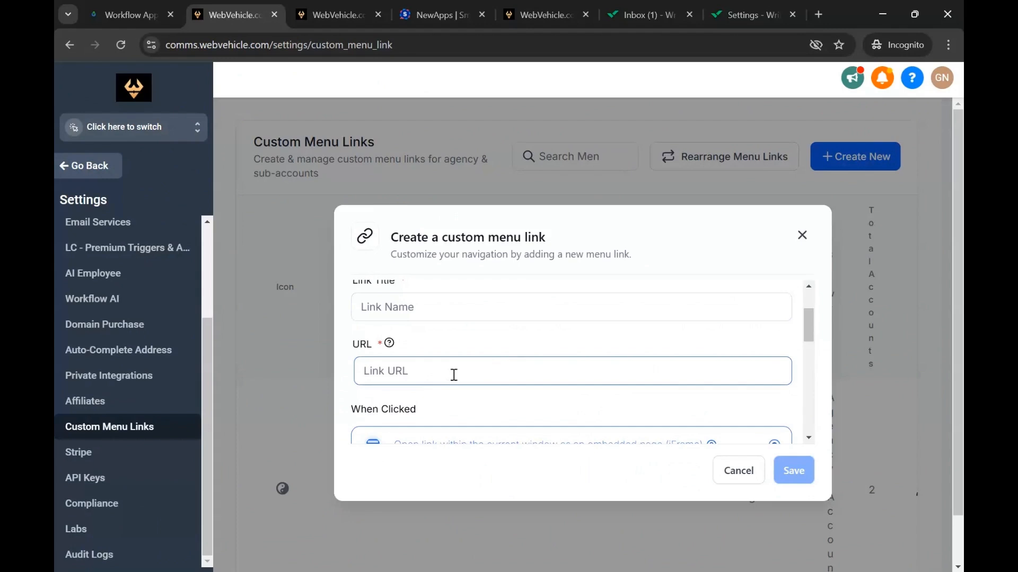
pyautogui.scroll(-3, 593, 366)
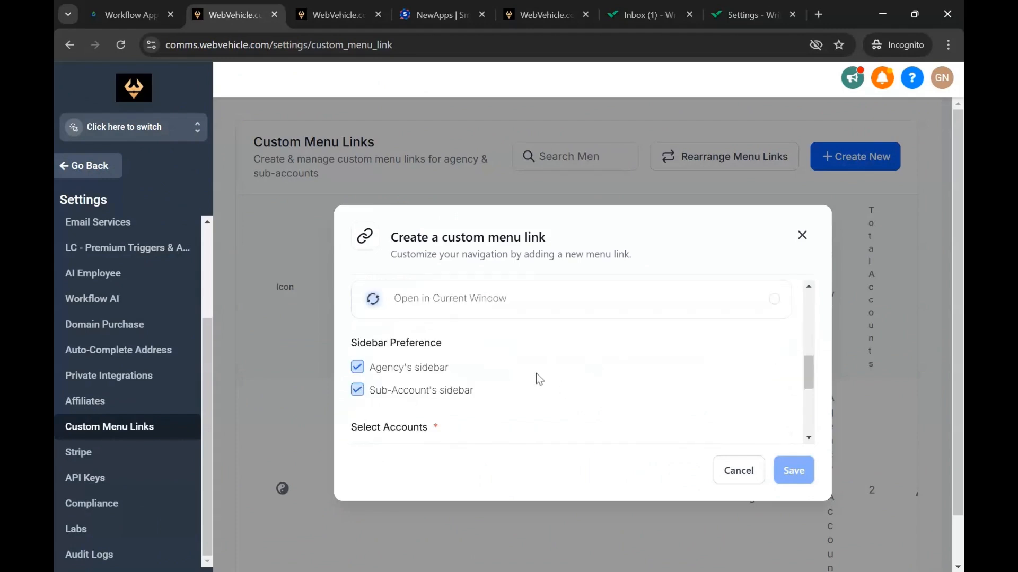
pyautogui.scroll(-3, 472, 380)
pyautogui.click(782, 344)
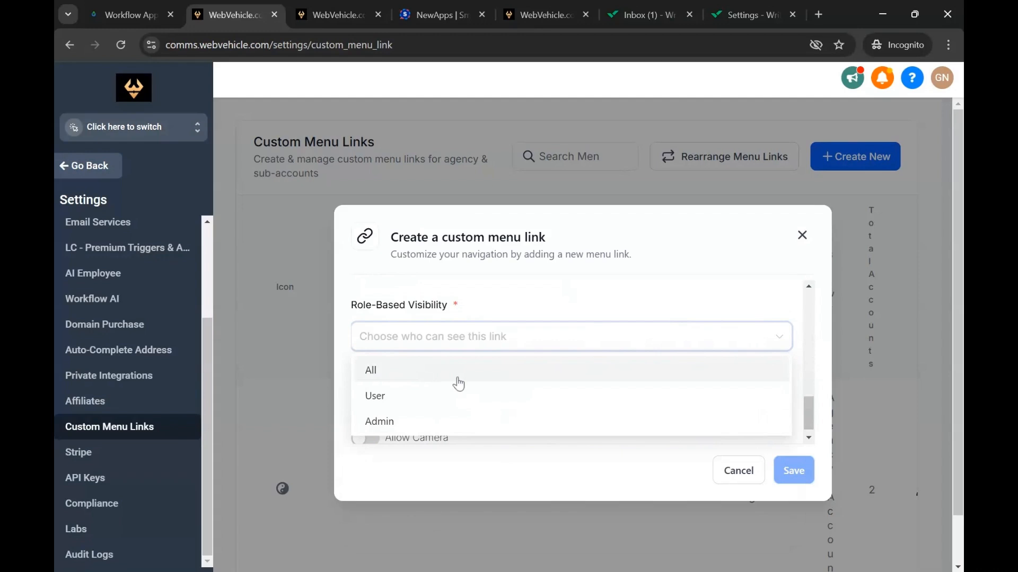
pyautogui.click(617, 310)
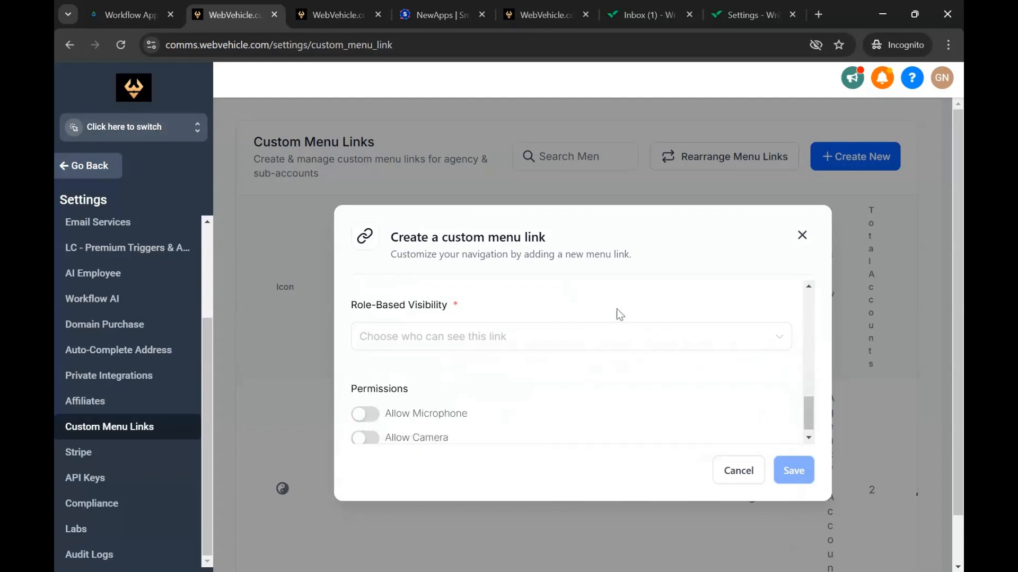
pyautogui.scroll(-1, 636, 326)
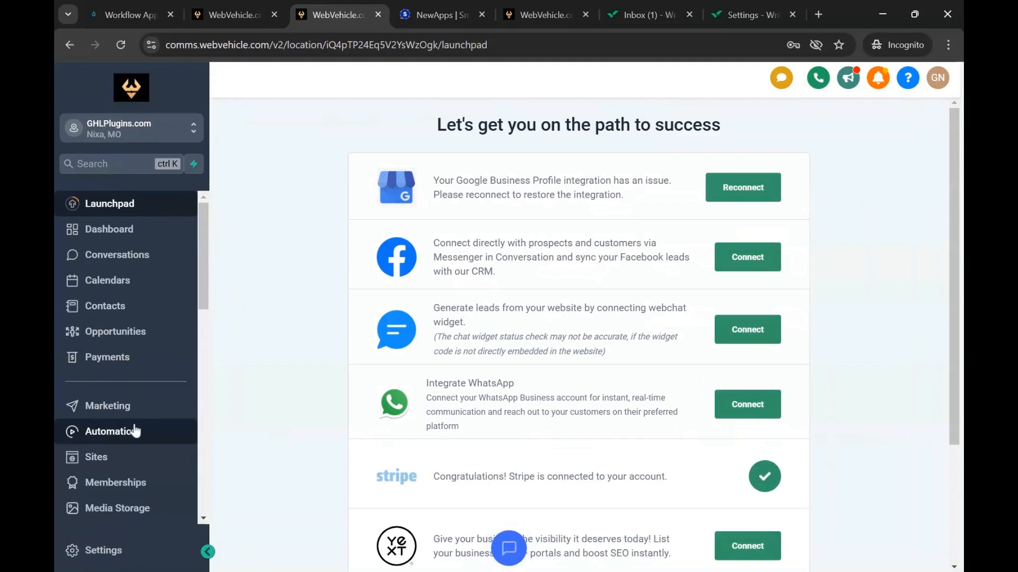
# Switch to the GHLPlugins.com sub-account and open its My apps custom page
pyautogui.scroll(-1, 135, 427)
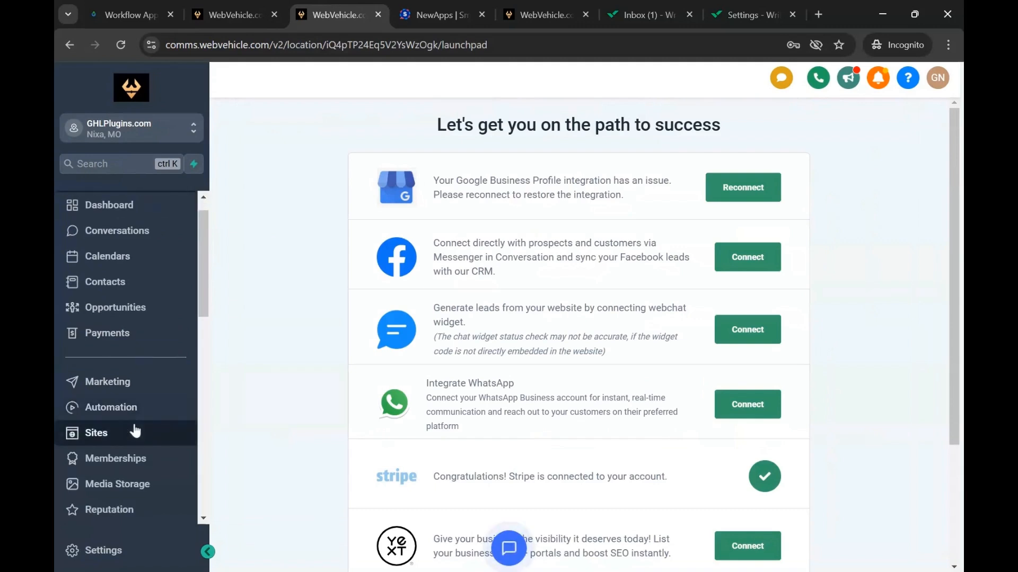
pyautogui.scroll(-3, 136, 431)
pyautogui.scroll(-12, 136, 431)
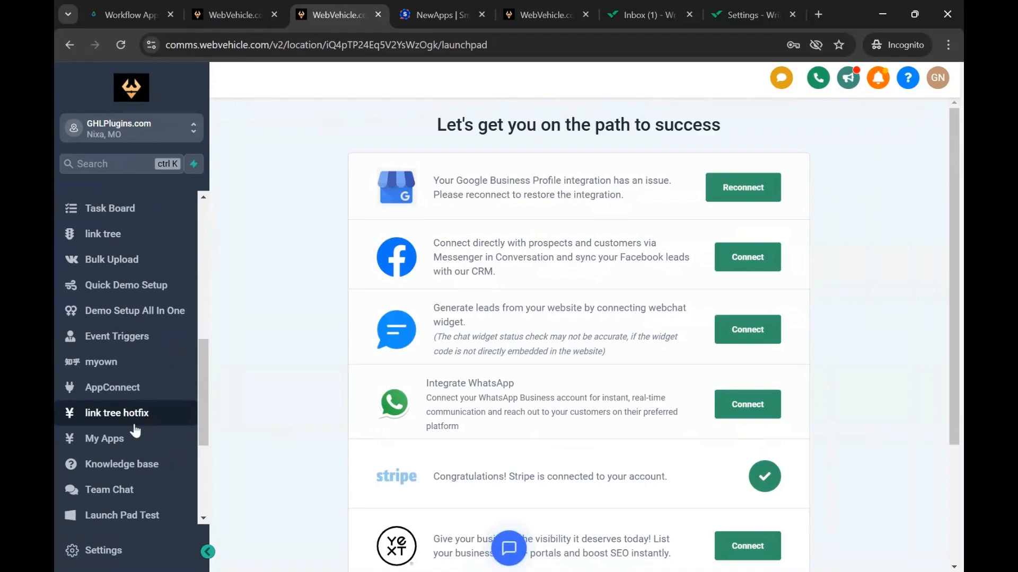
pyautogui.scroll(-5, 135, 432)
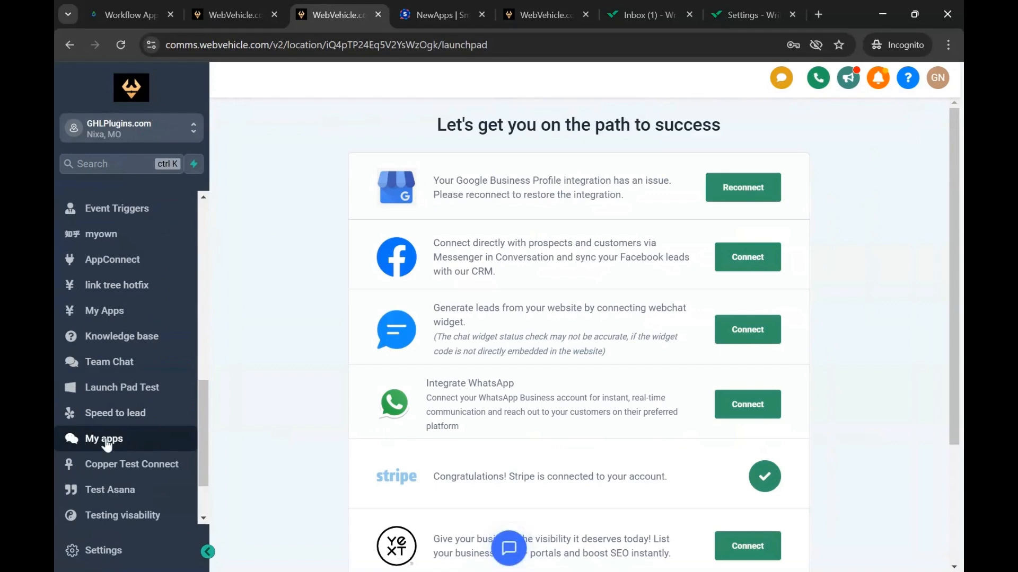
pyautogui.click(106, 442)
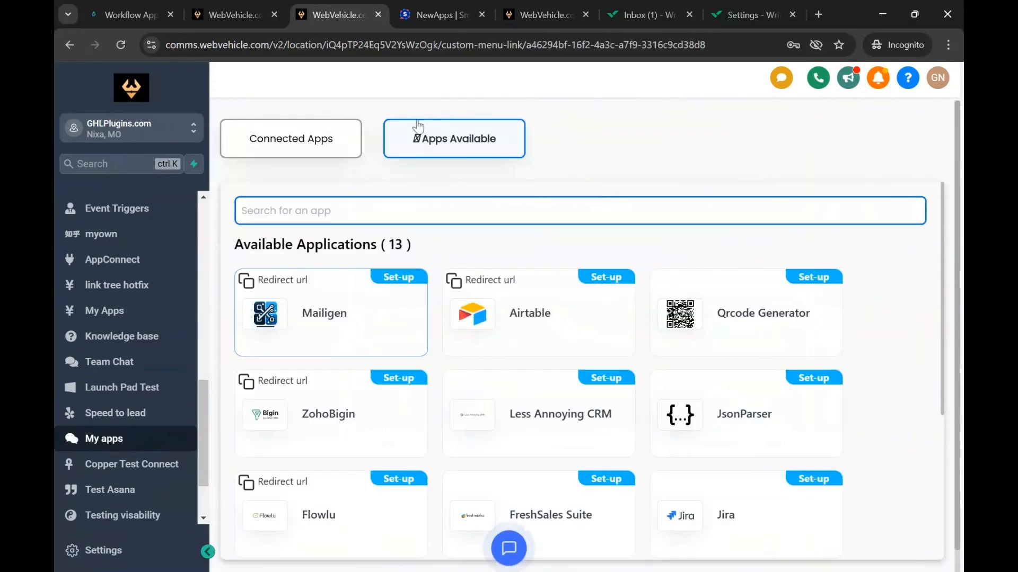
# Search the sub-account's apps for "wri" and copy the redirect URL of the connected Wrike app
pyautogui.click(367, 204)
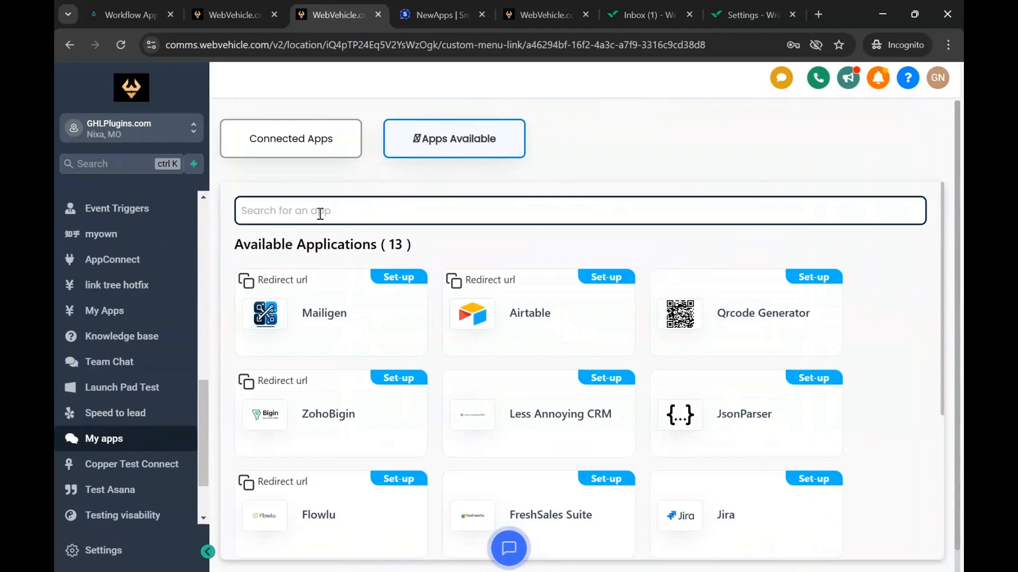
pyautogui.write('wri')
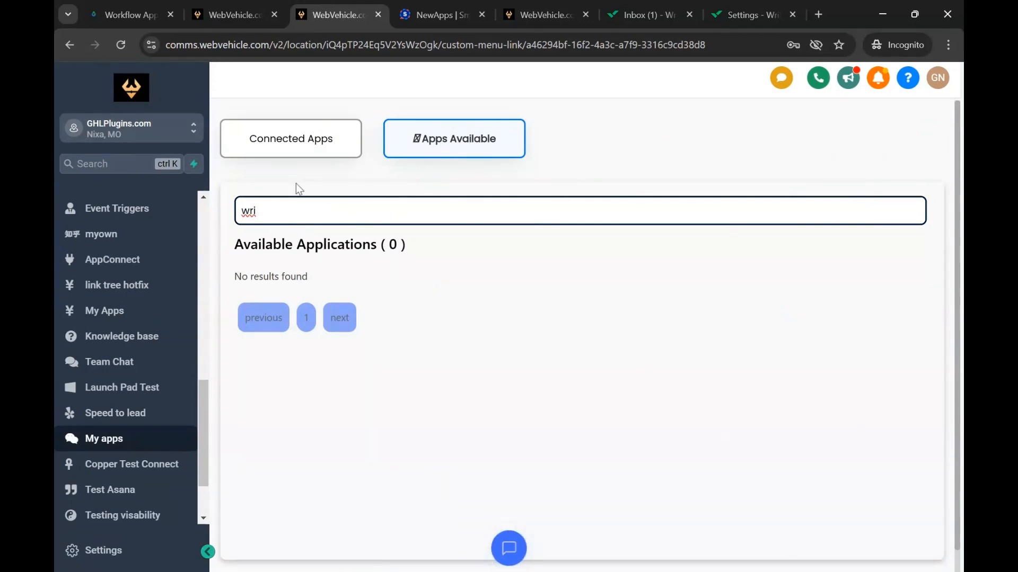
pyautogui.click(300, 153)
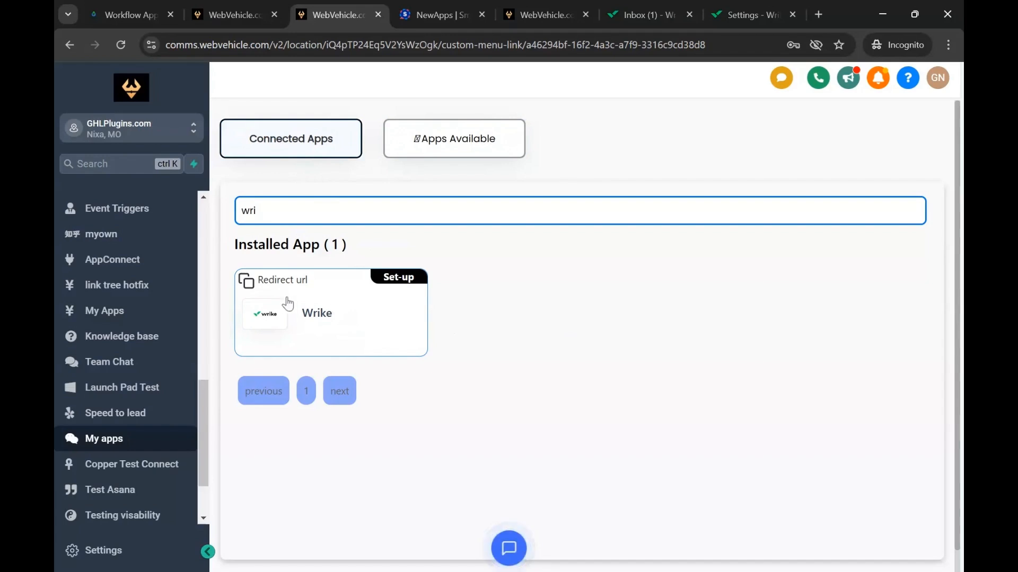
pyautogui.click(247, 282)
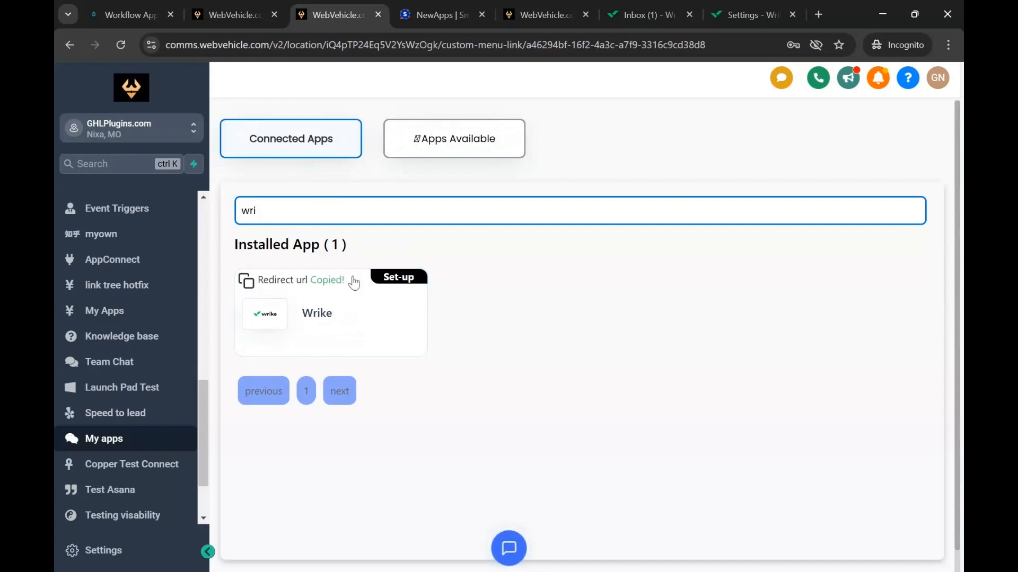
# Open the Wrike setup form, view its guide on getting credentials, and return to the form
pyautogui.click(401, 281)
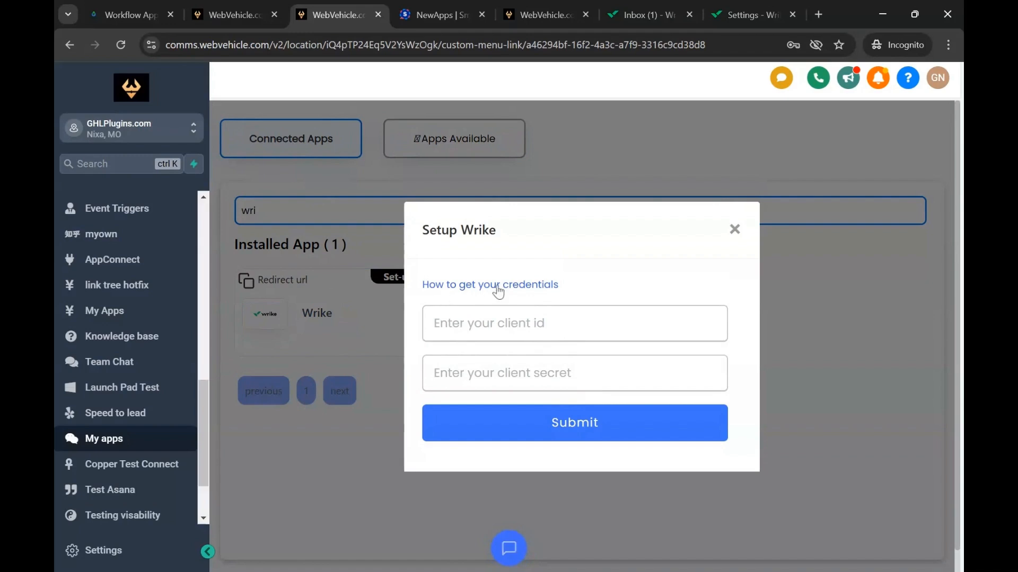
pyautogui.click(542, 286)
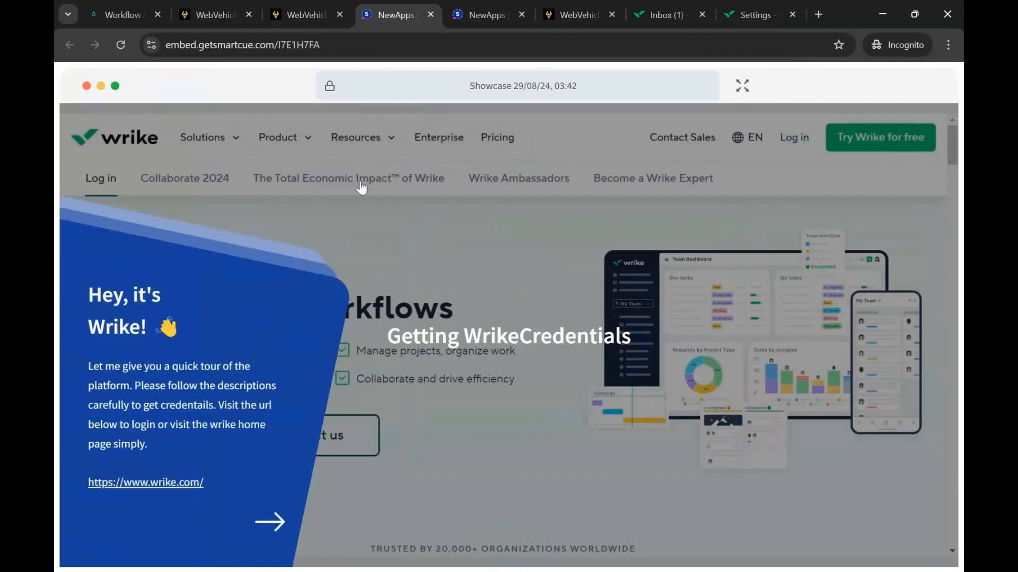
pyautogui.click(303, 14)
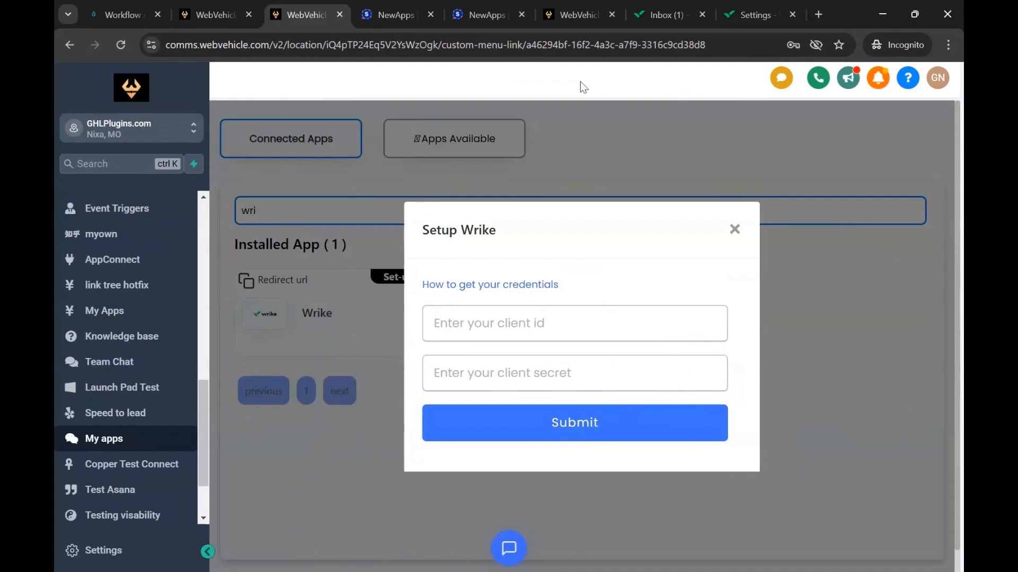
# Switch to Wrike and open the API apps page from its Apps & Integrations section
pyautogui.click(659, 16)
pyautogui.click(201, 82)
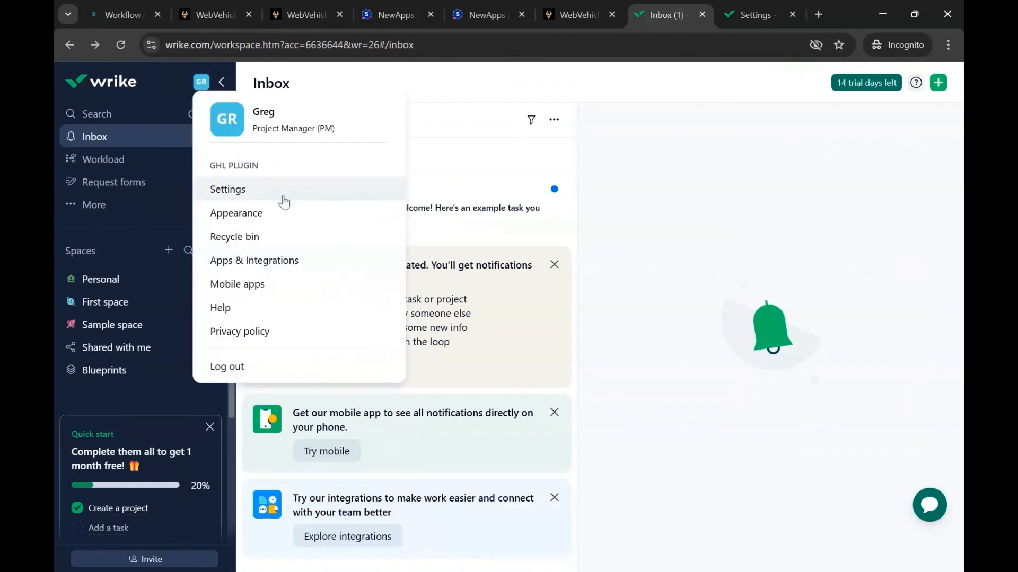
pyautogui.click(262, 259)
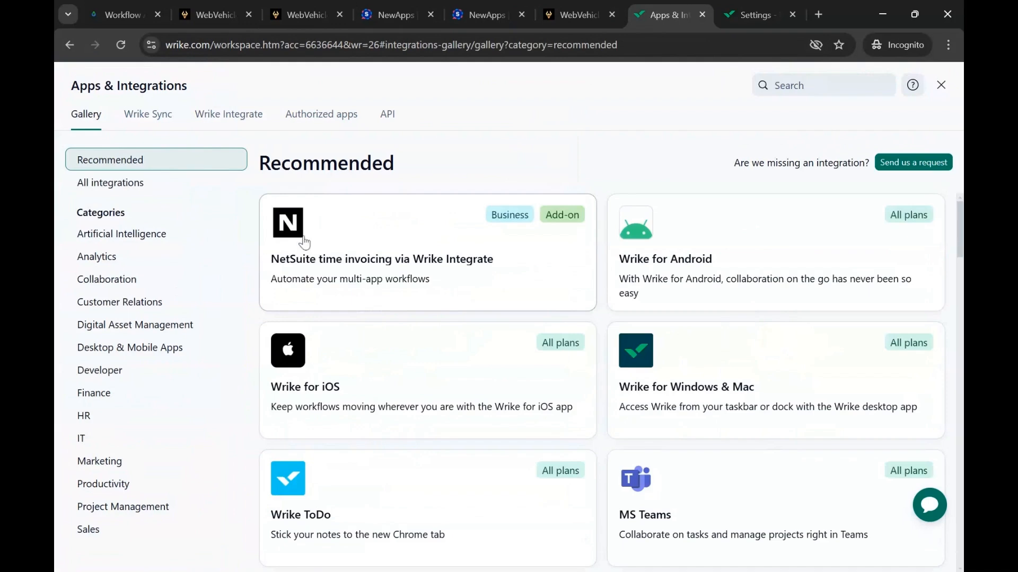
pyautogui.click(387, 113)
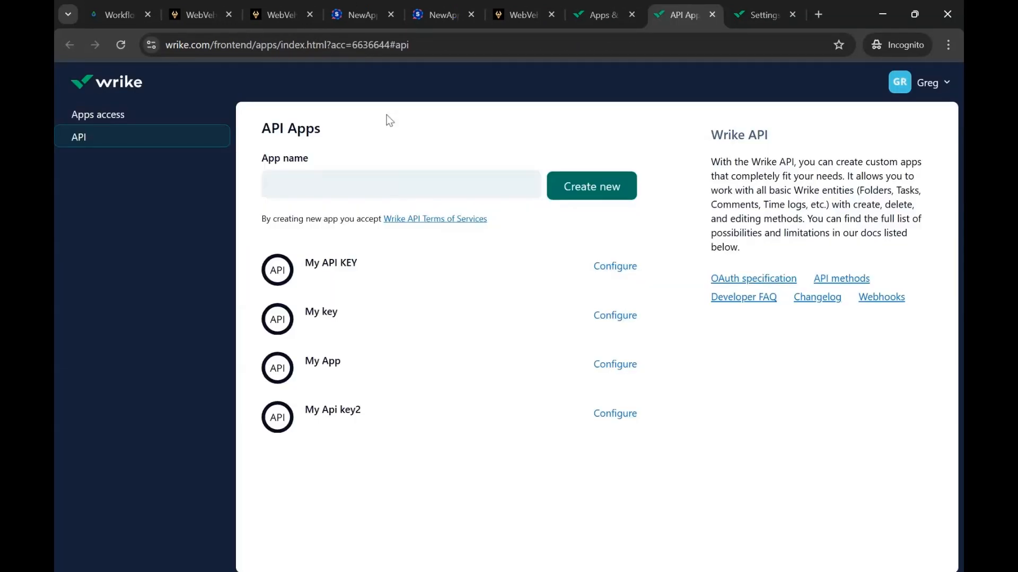
# Create a new Wrike API app named "My Own key"
pyautogui.click(359, 179)
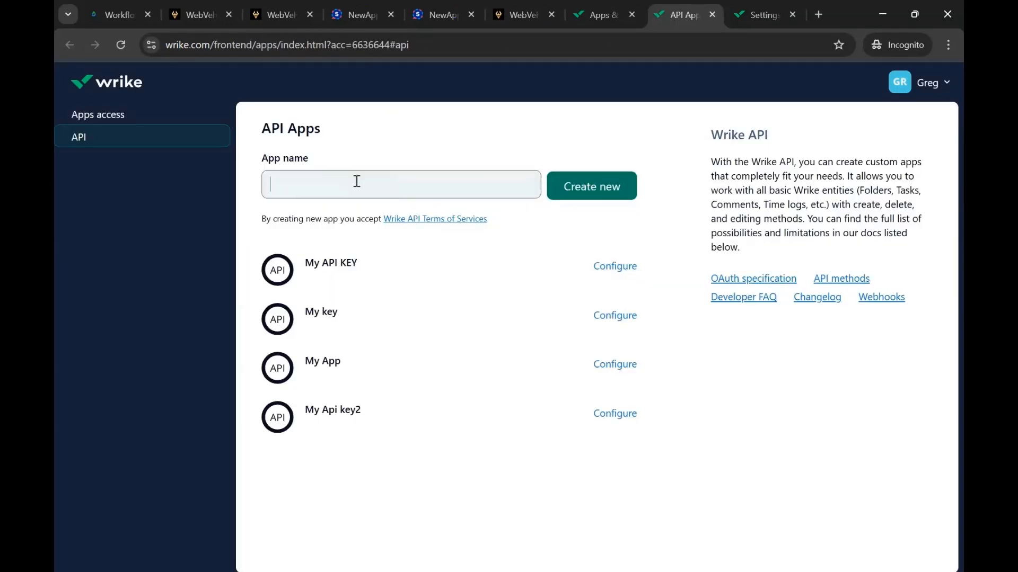
pyautogui.write('M')
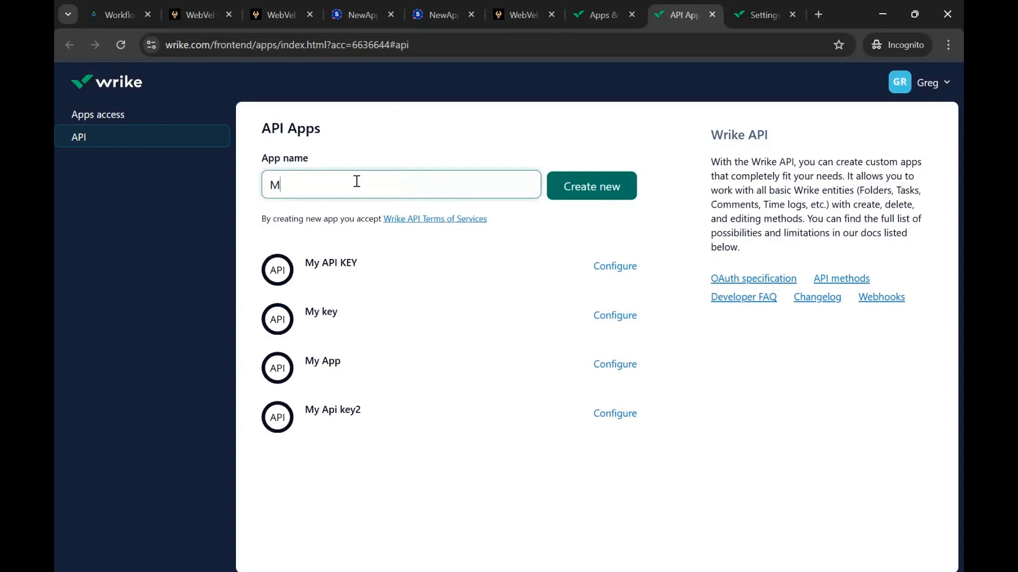
pyautogui.write('y Own key')
pyautogui.click(571, 196)
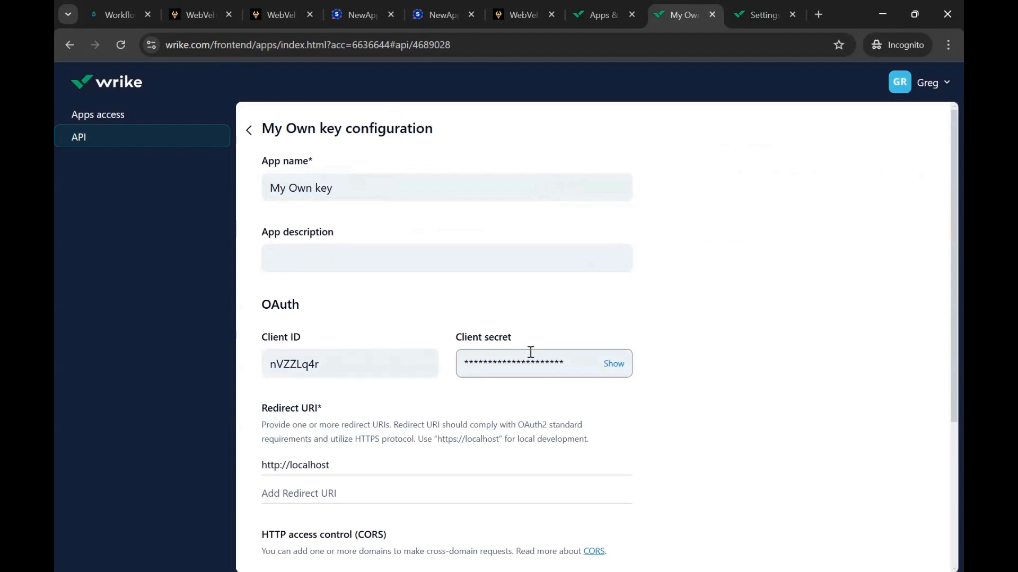
# Reveal the client secret of the My Own key app by entering the Wrike account password
pyautogui.click(613, 365)
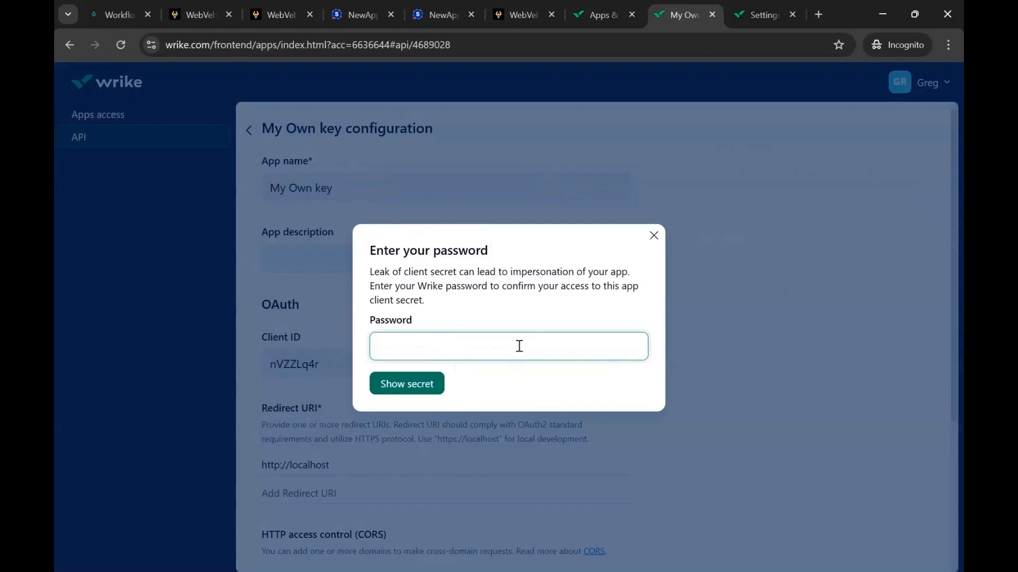
pyautogui.write('•••••••••••')
pyautogui.press('Return')
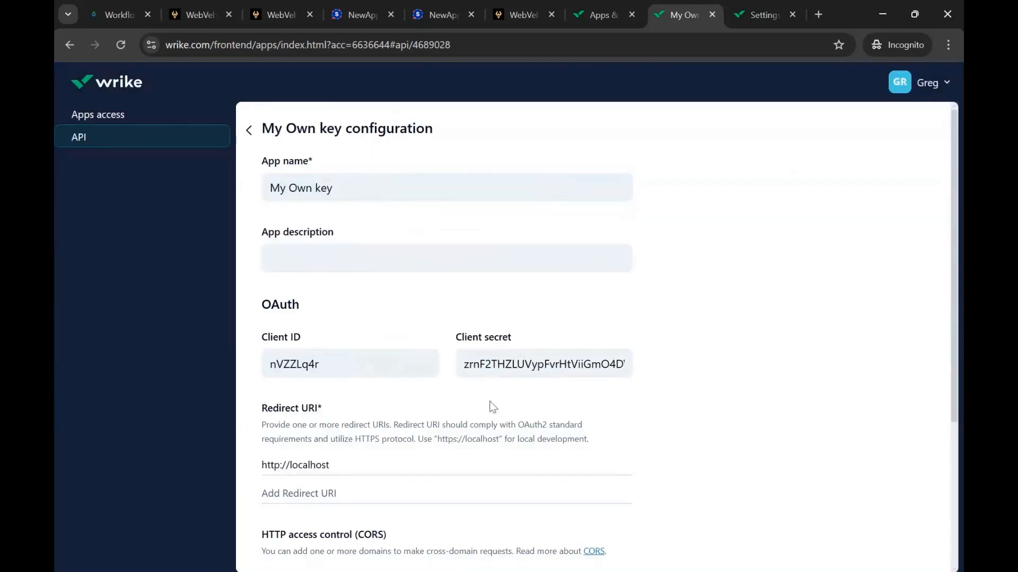
pyautogui.scroll(-1, 461, 430)
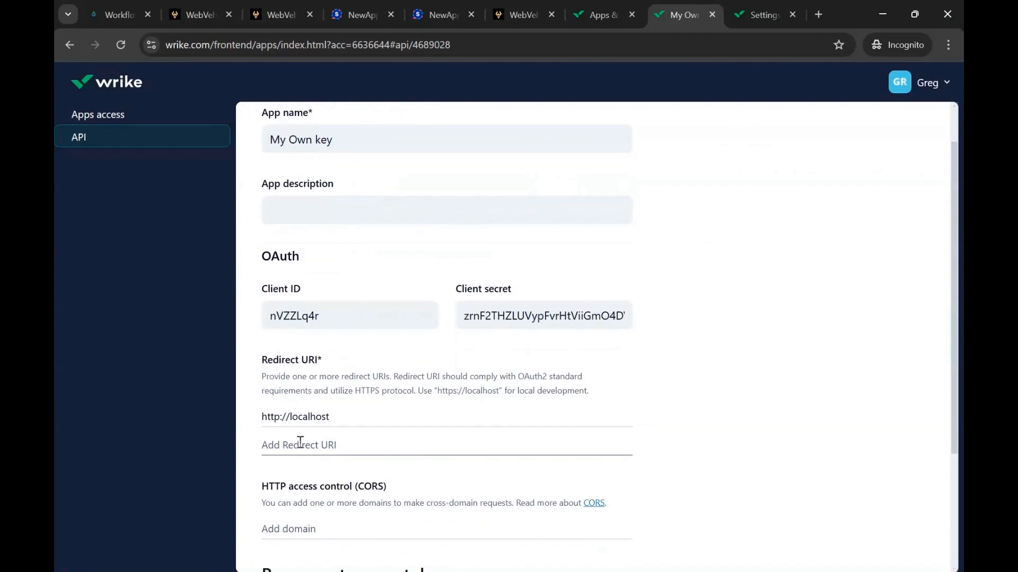
pyautogui.click(300, 445)
pyautogui.hotkey('ctrl', 'v')
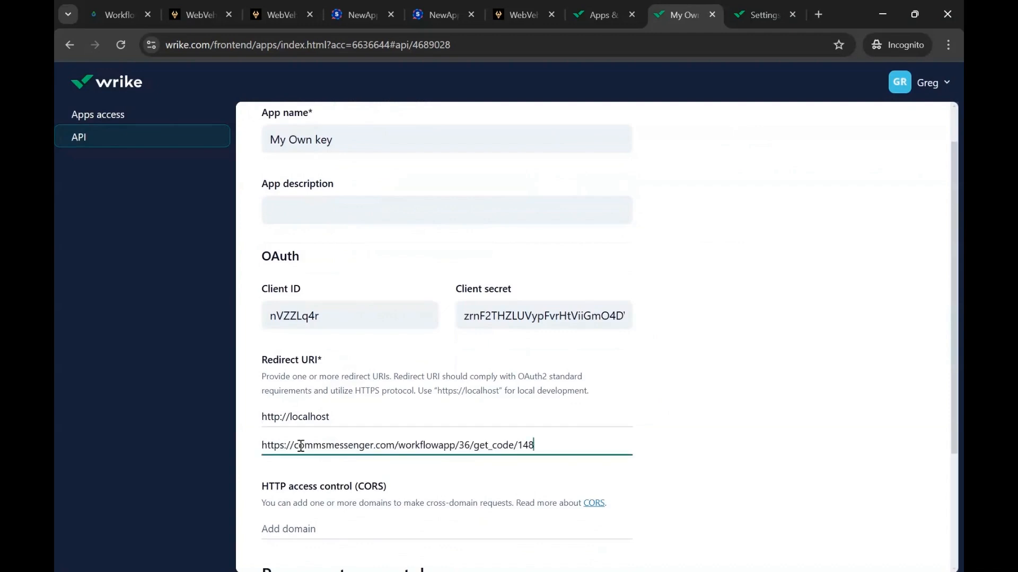
pyautogui.scroll(-3, 732, 394)
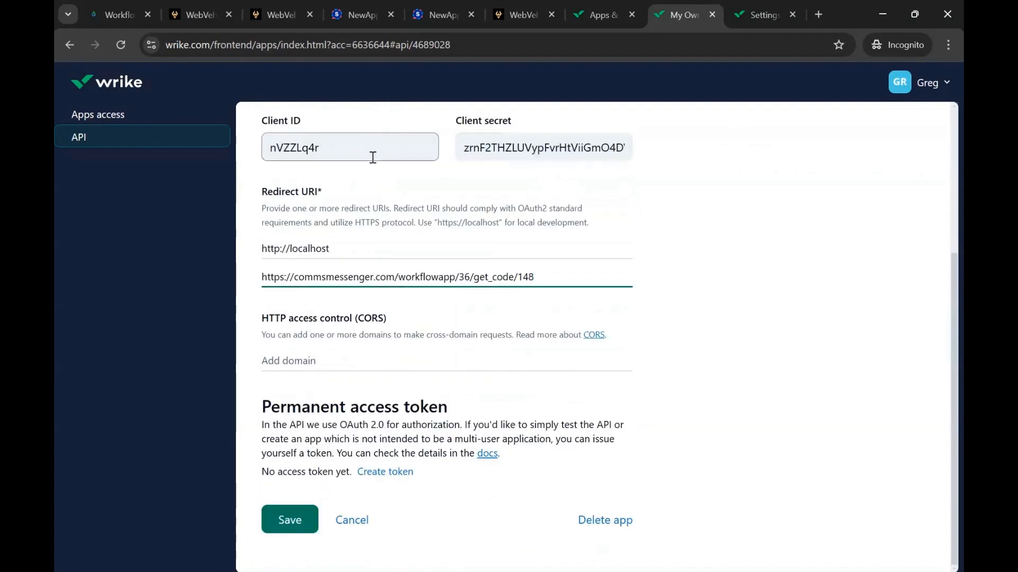
# Return to the sub-account's My apps page in HighLevel and close the Wrike setup form
pyautogui.click(279, 12)
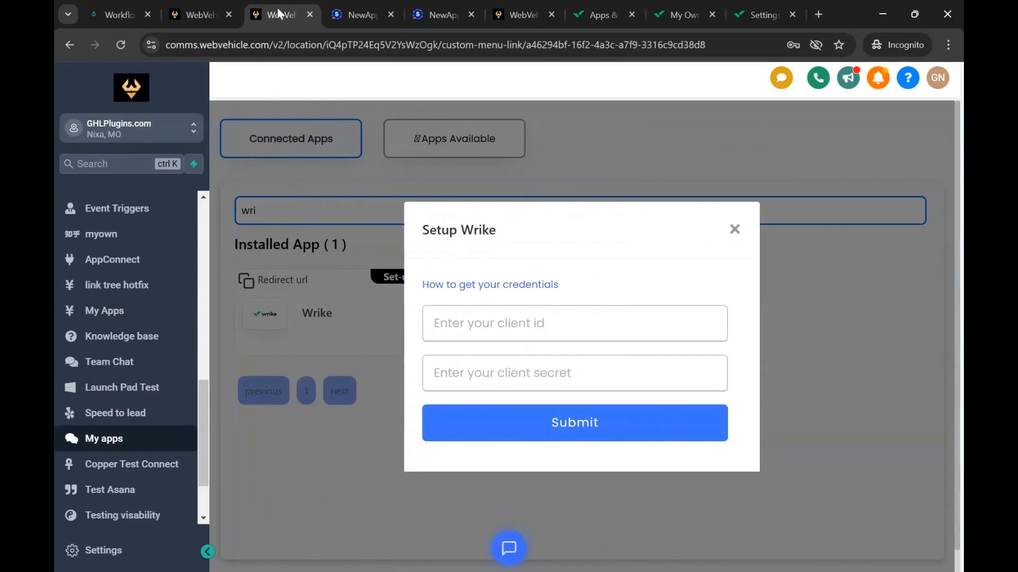
pyautogui.click(733, 231)
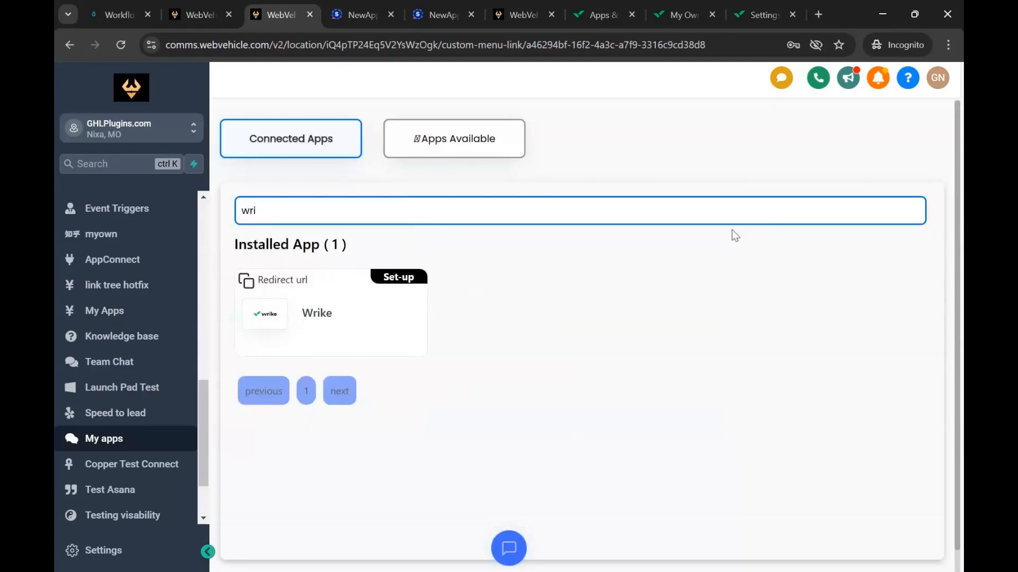
pyautogui.scroll(1, 148, 392)
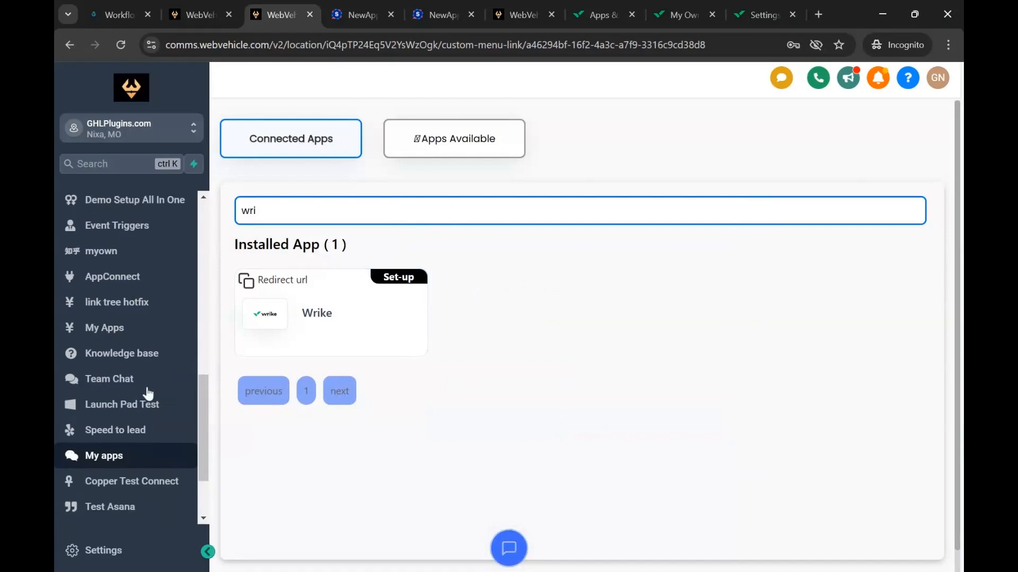
pyautogui.scroll(10, 147, 393)
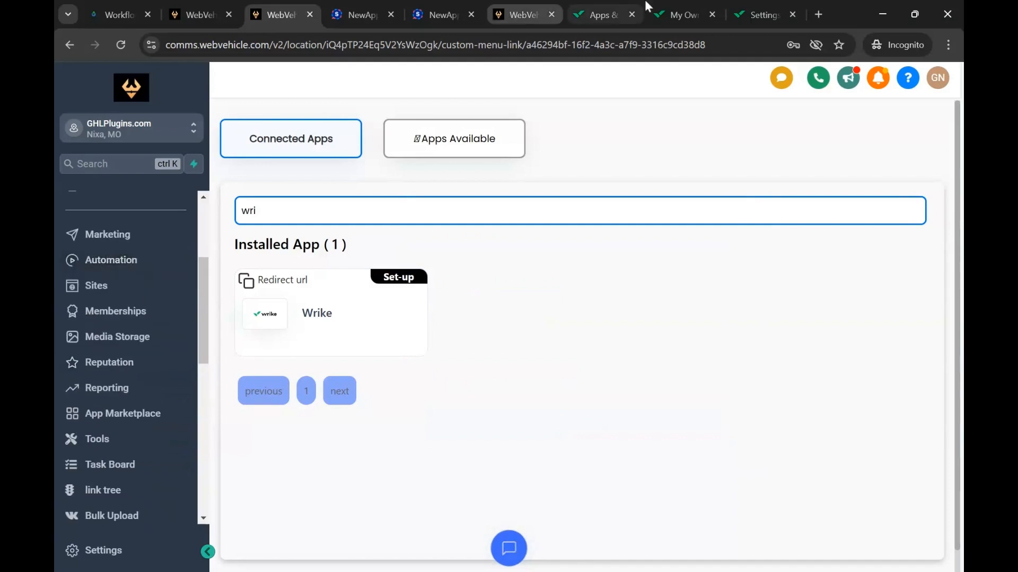
# Add a Wrike Create Group action titled "GHL PLUGIN" to the Clickup App workflow, checking Wrike's existing groups, and save the workflow
pyautogui.click(517, 16)
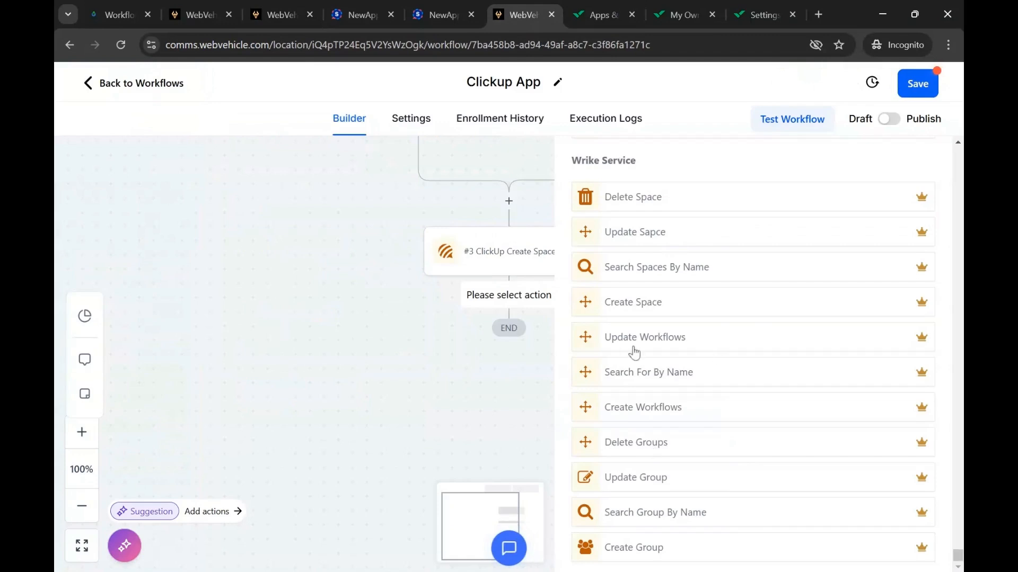
pyautogui.click(644, 549)
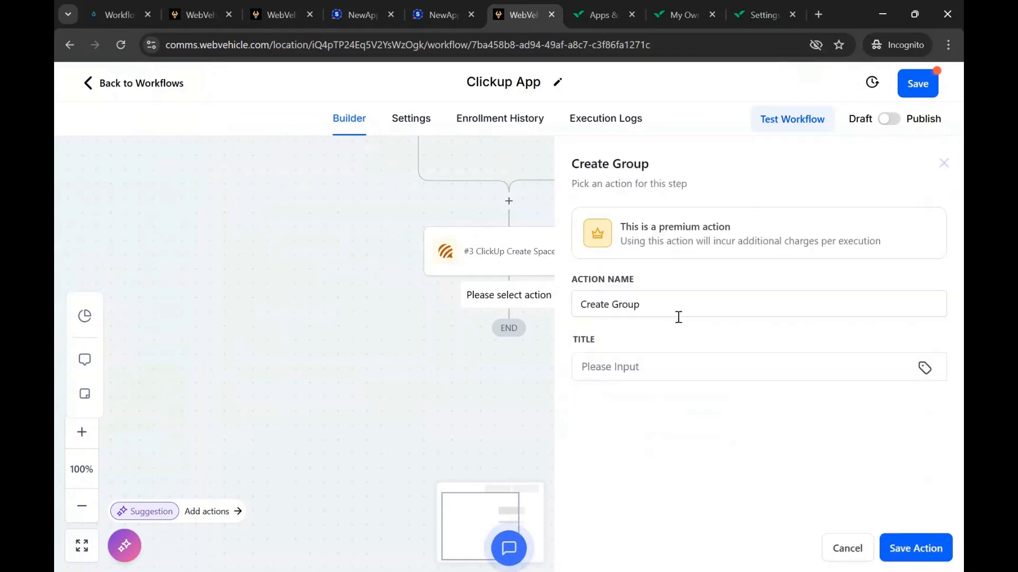
pyautogui.click(760, 7)
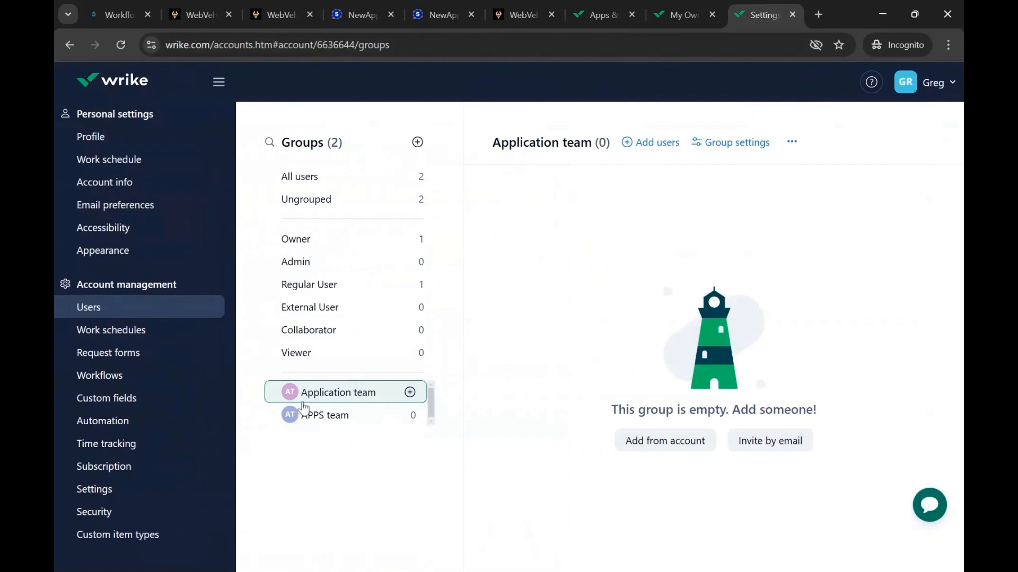
pyautogui.click(530, 16)
pyautogui.write('GHL PLUGIN')
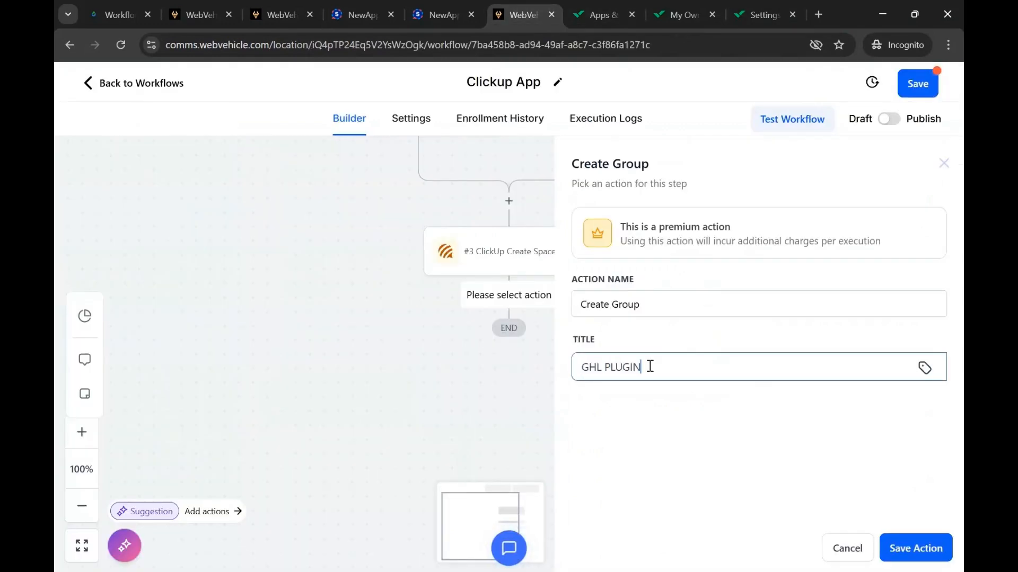
pyautogui.click(911, 548)
pyautogui.click(918, 83)
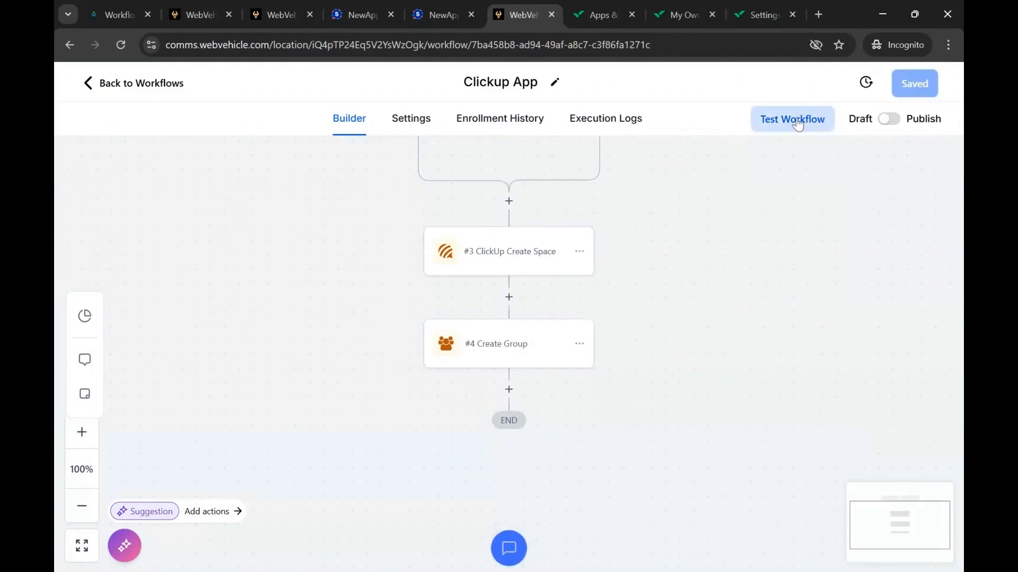
# Run a test of the Clickup App workflow with the preselected contact and open its execution logs
pyautogui.click(798, 124)
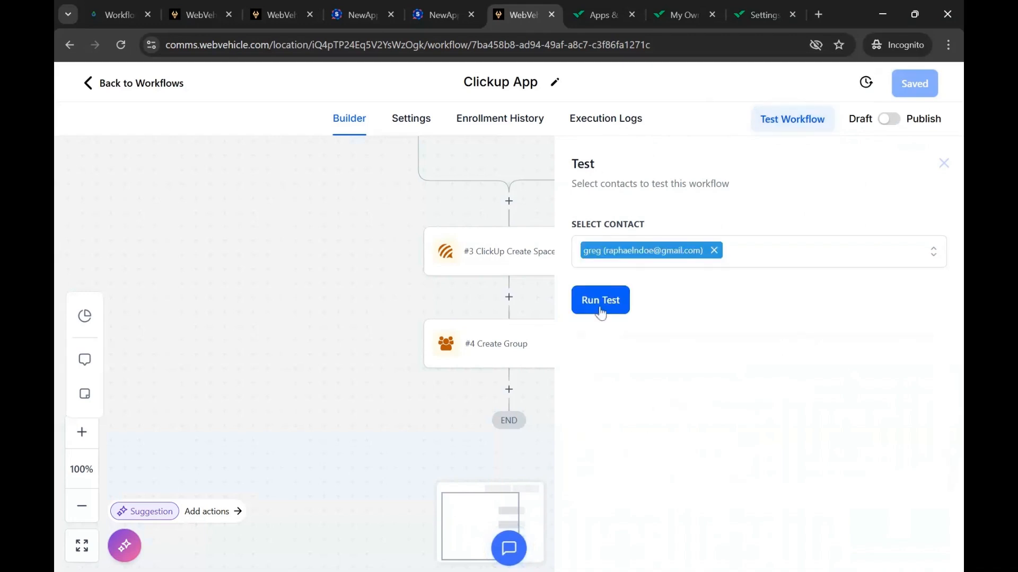
pyautogui.click(601, 301)
pyautogui.scroll(3, 701, 246)
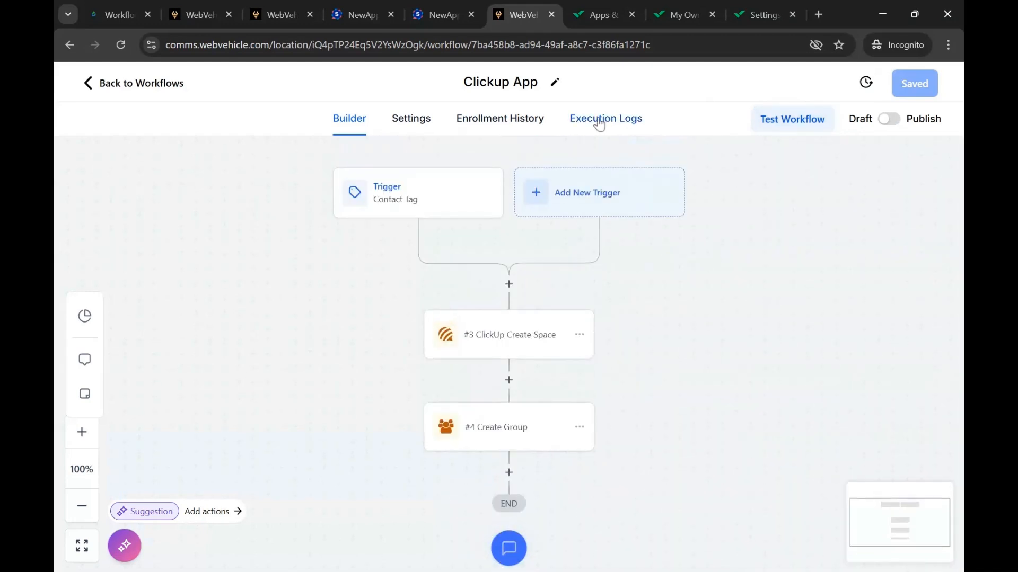
pyautogui.click(599, 121)
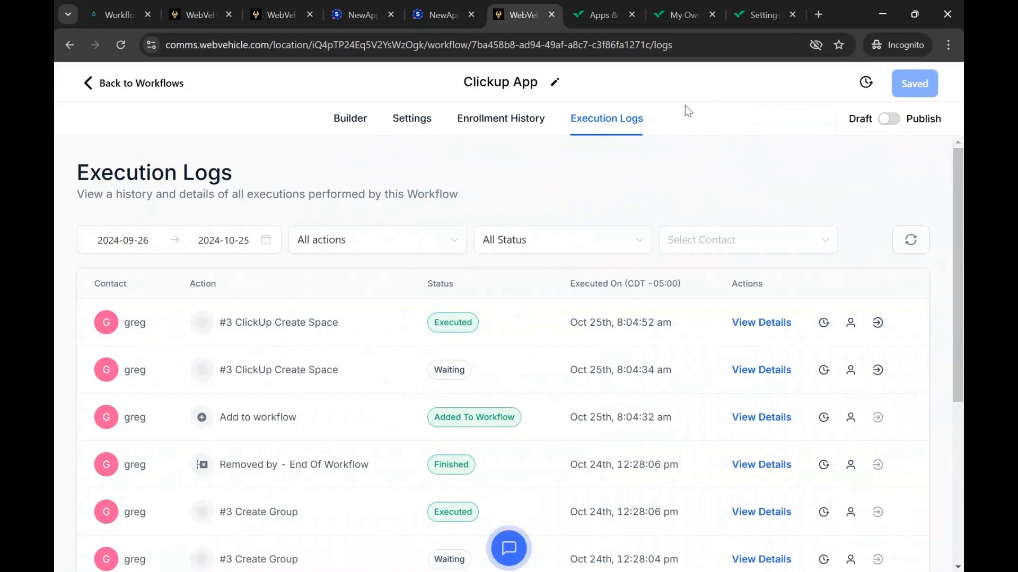
# Check Wrike's user groups for GHL PLUGIN, including by opening the Users page from the Wrike account settings
pyautogui.hotkey('ctrl', '9')
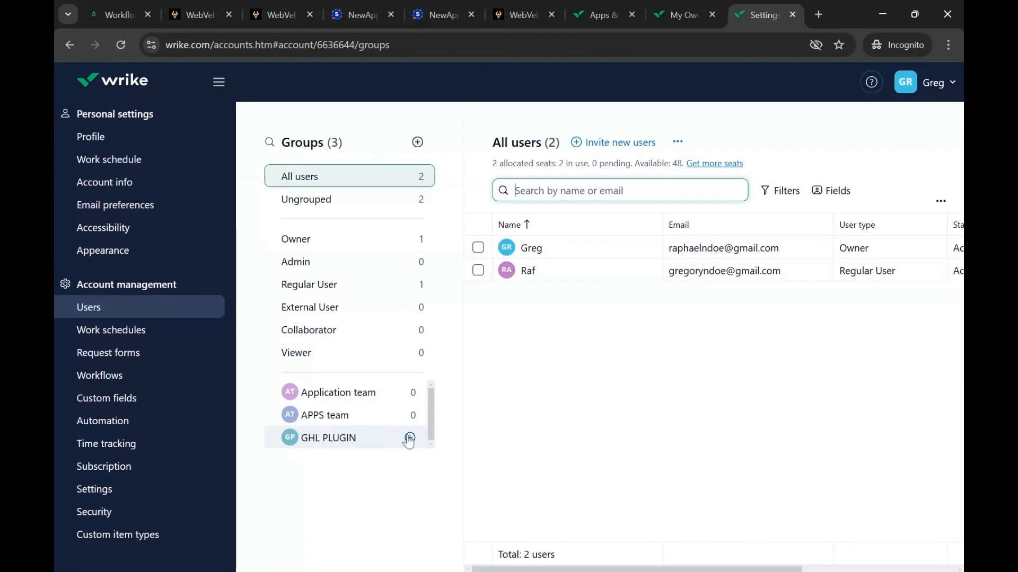
pyautogui.click(602, 16)
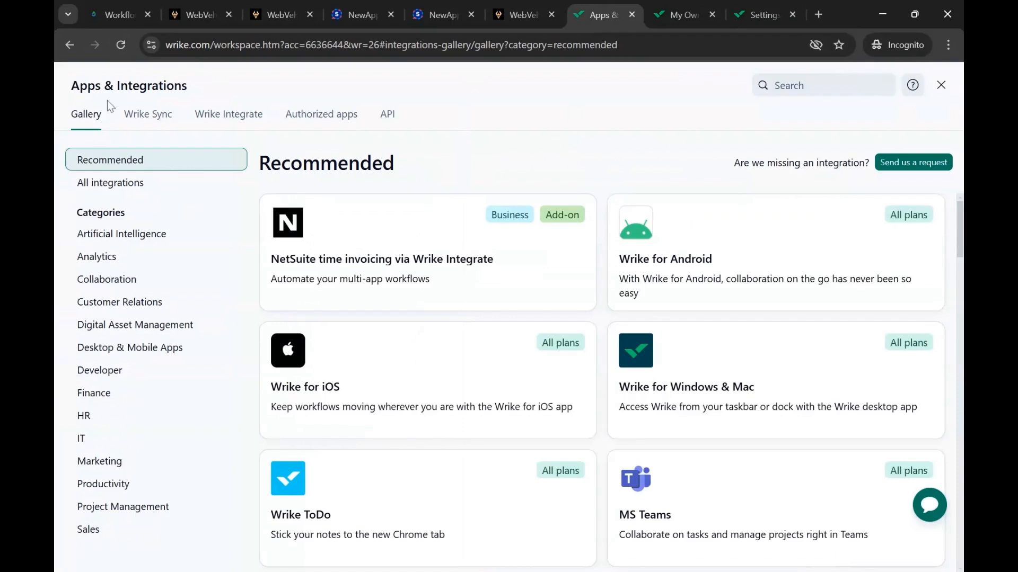
pyautogui.click(68, 46)
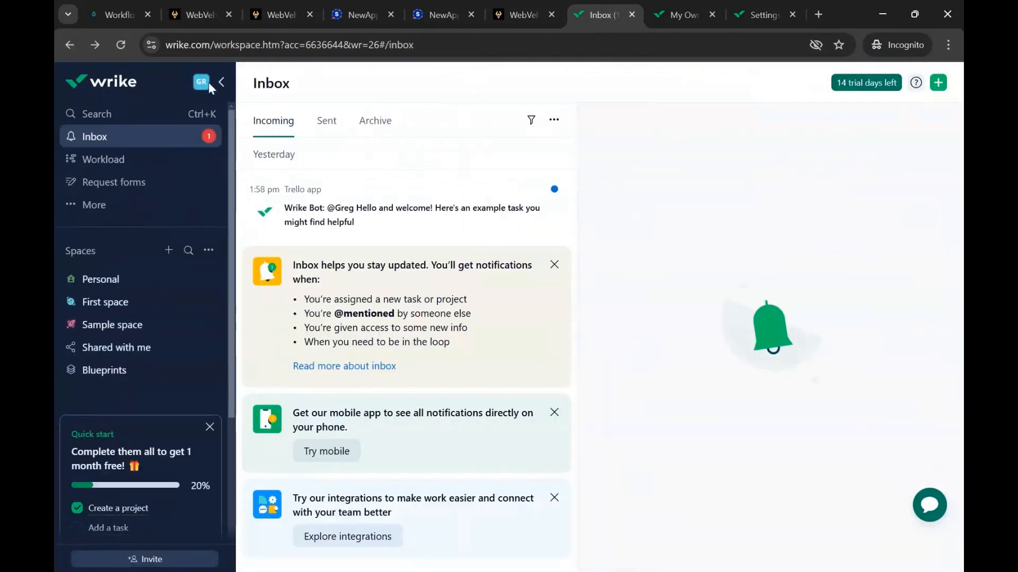
pyautogui.click(206, 82)
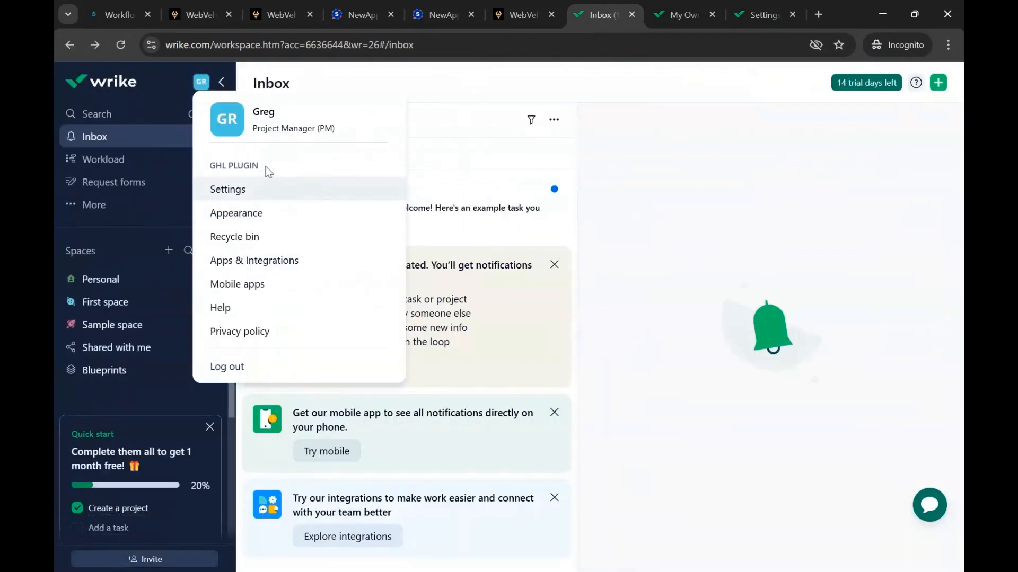
pyautogui.click(236, 196)
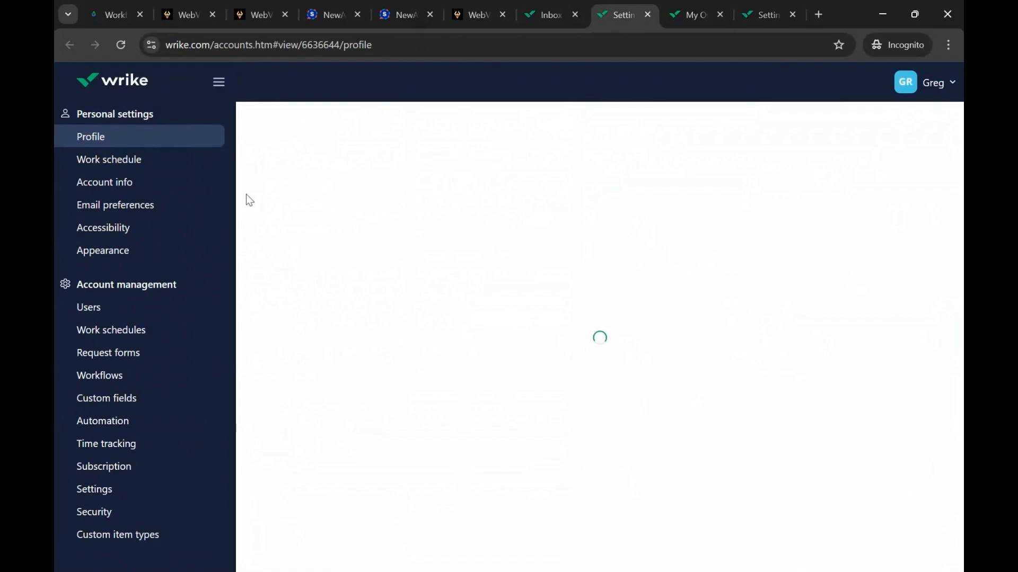
pyautogui.click(96, 310)
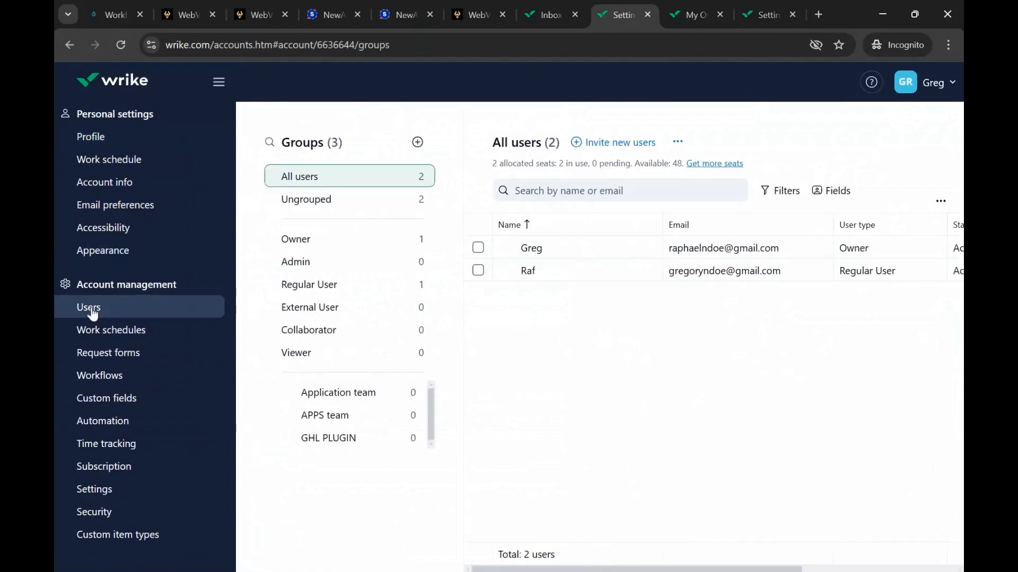